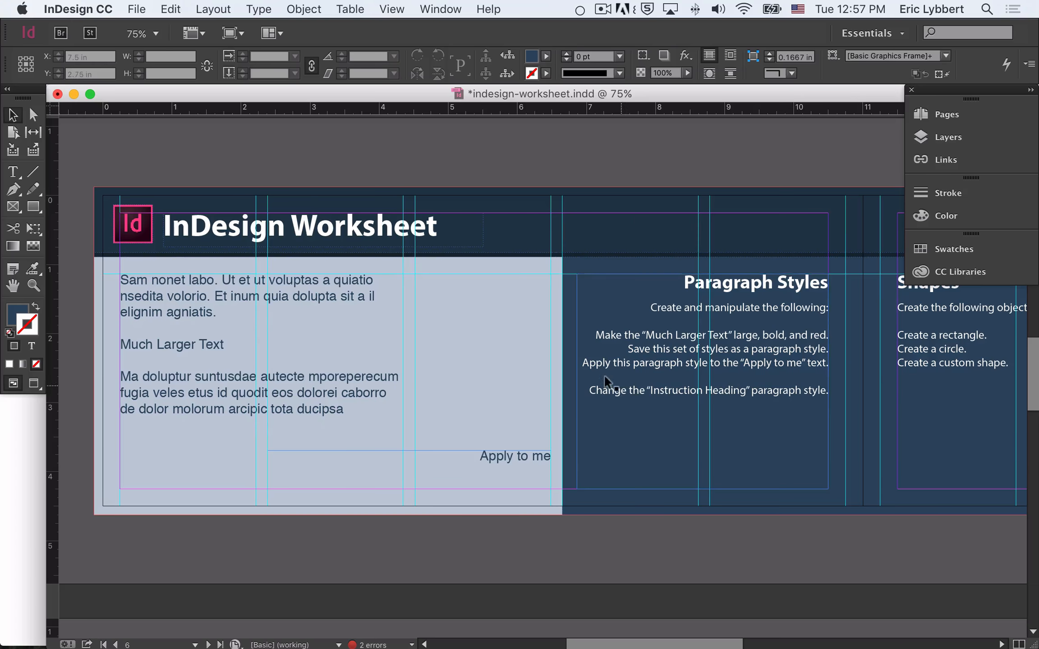
Step: Select the "Much Larger Text" line and display the paragraph styles, moving and enlarging their list until the full style names fit
double_click(176, 346)
left_click_drag(231, 343, 70, 341)
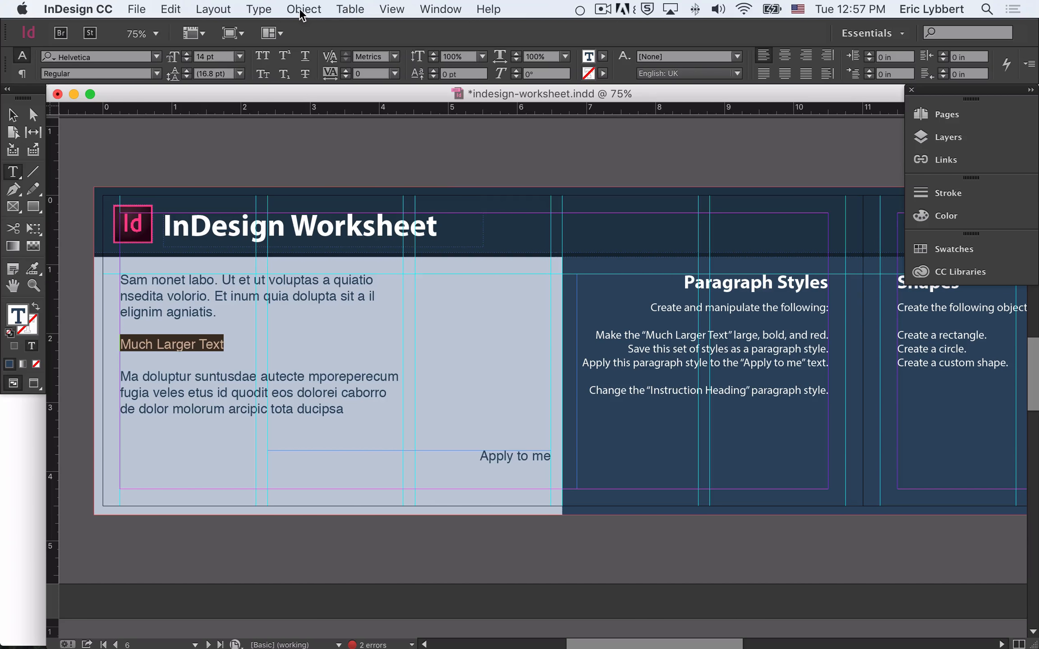
left_click(262, 11)
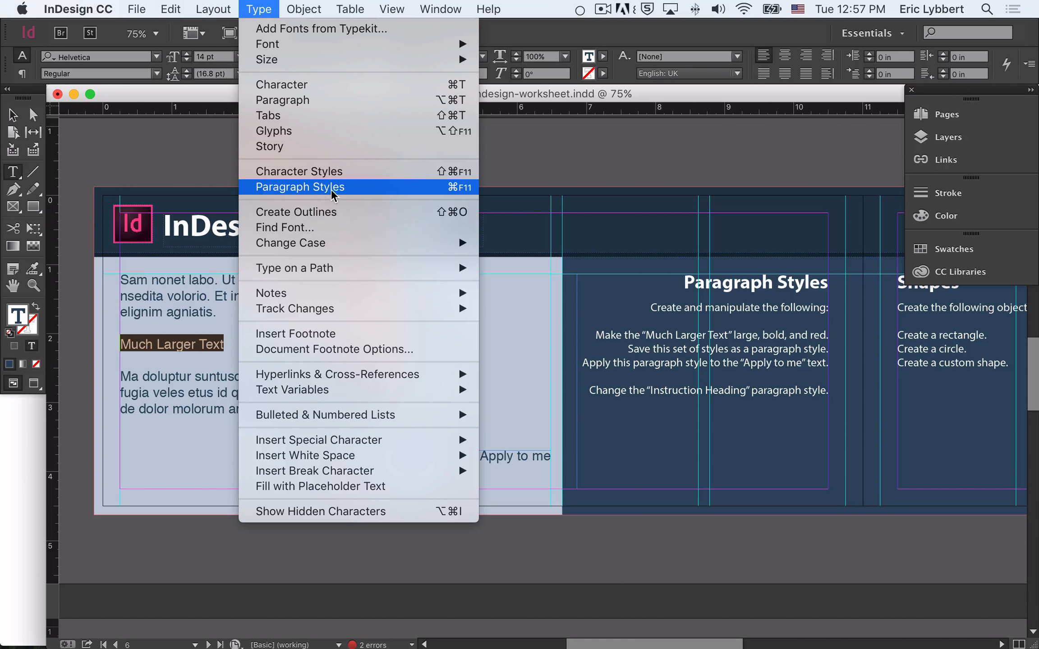
left_click(345, 189)
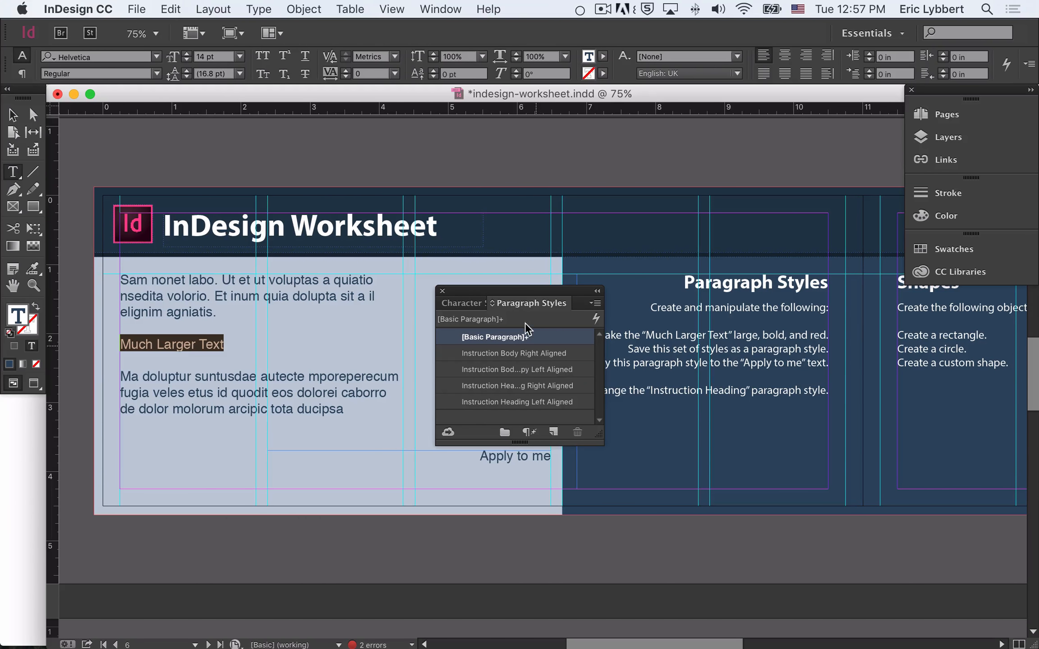
left_click_drag(513, 290, 466, 136)
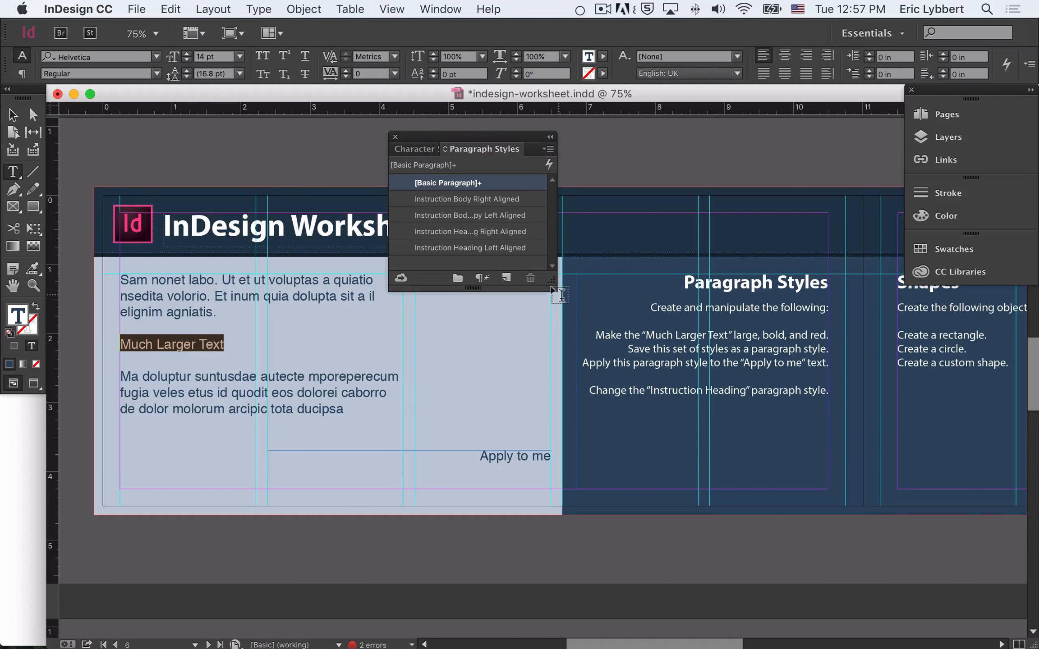
left_click_drag(552, 288, 546, 438)
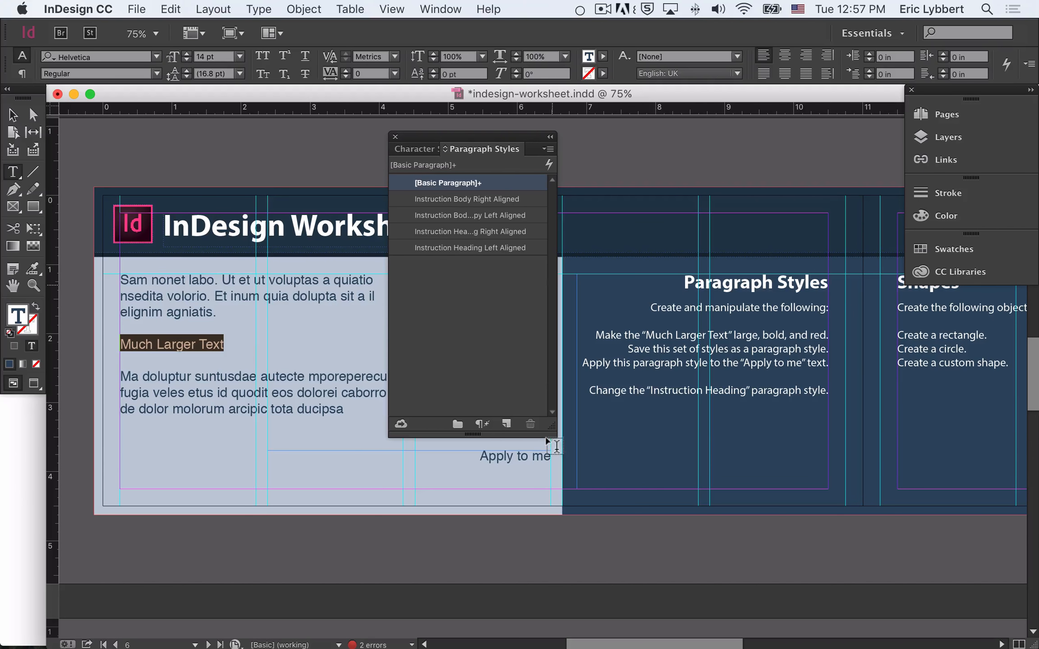
left_click_drag(557, 232, 630, 236)
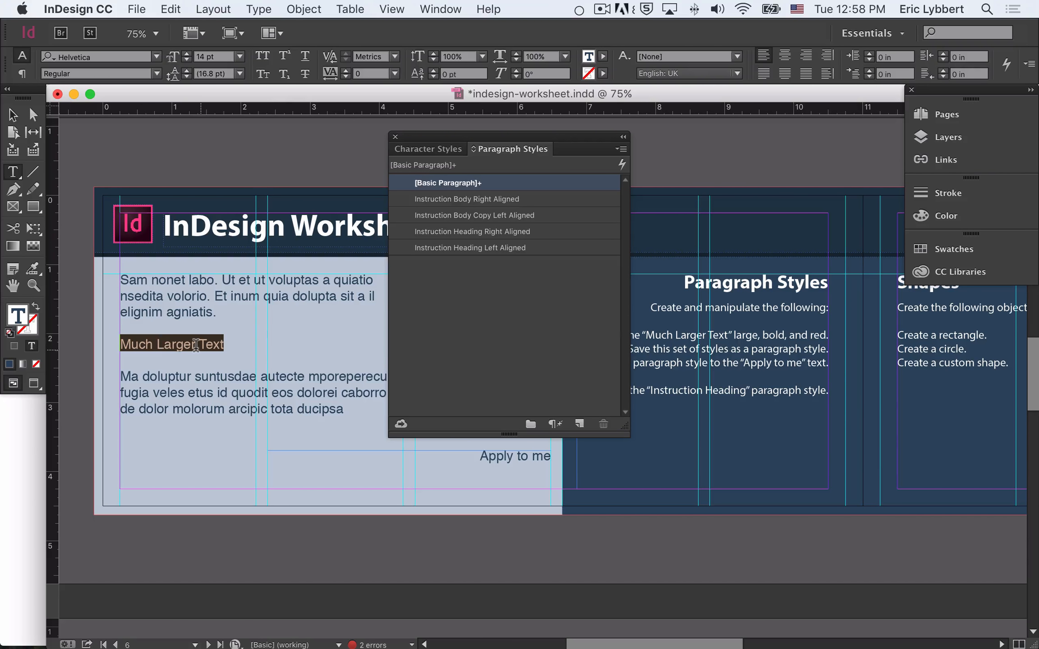
Step: Try the Instruction Heading Right Aligned and Instruction Heading Left Aligned styles on the "Much Larger Text" line and undo both
left_click(516, 233)
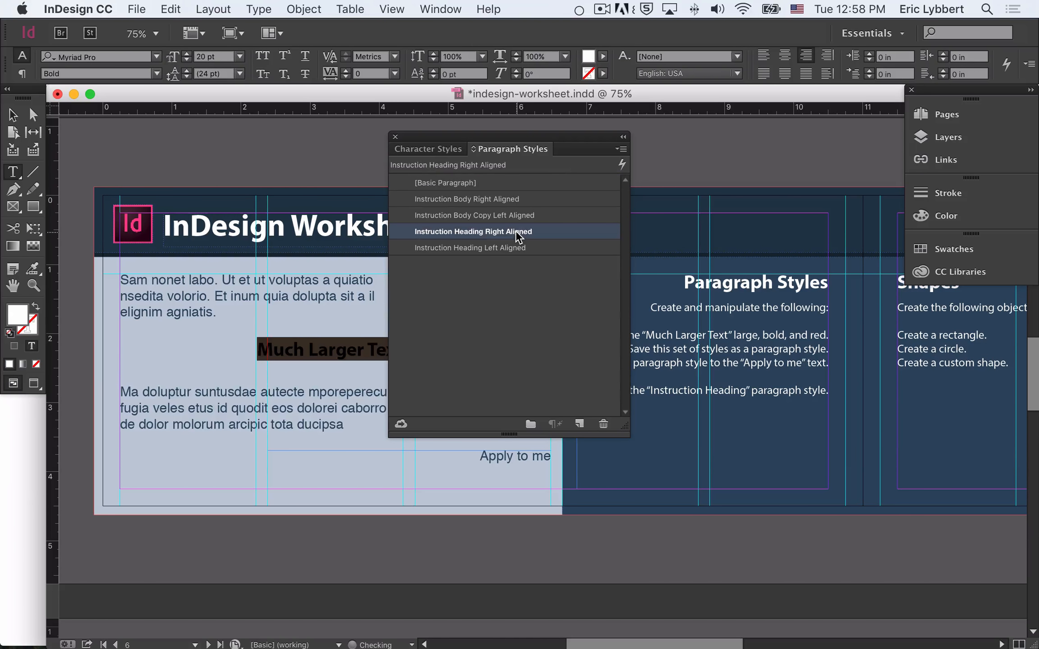
left_click(501, 248)
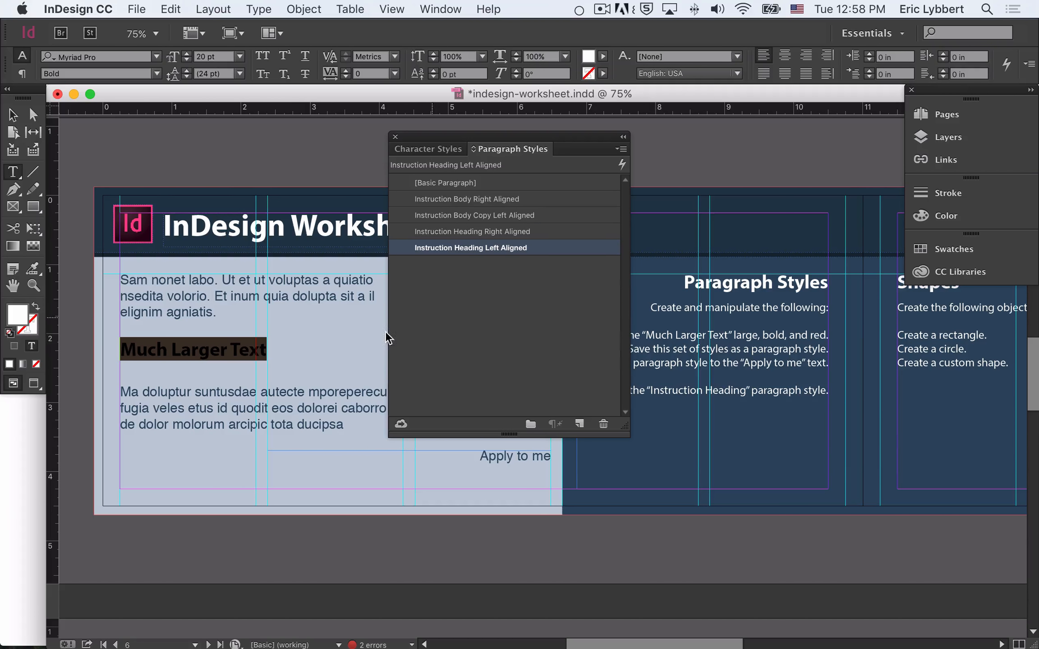
left_click(12, 115)
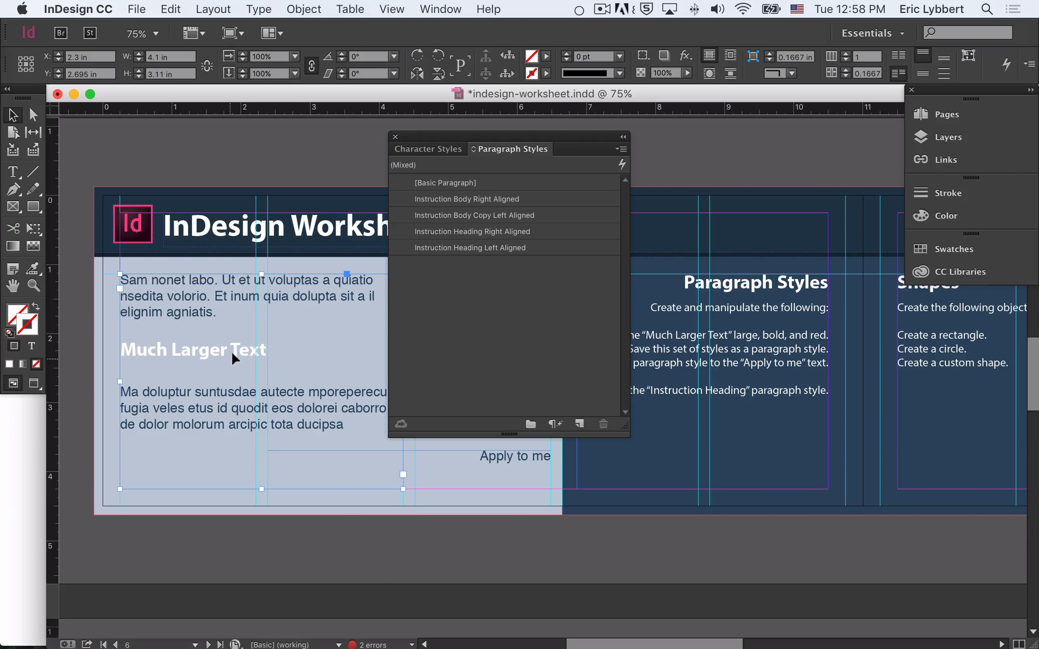
scroll(234, 351, "right", 1)
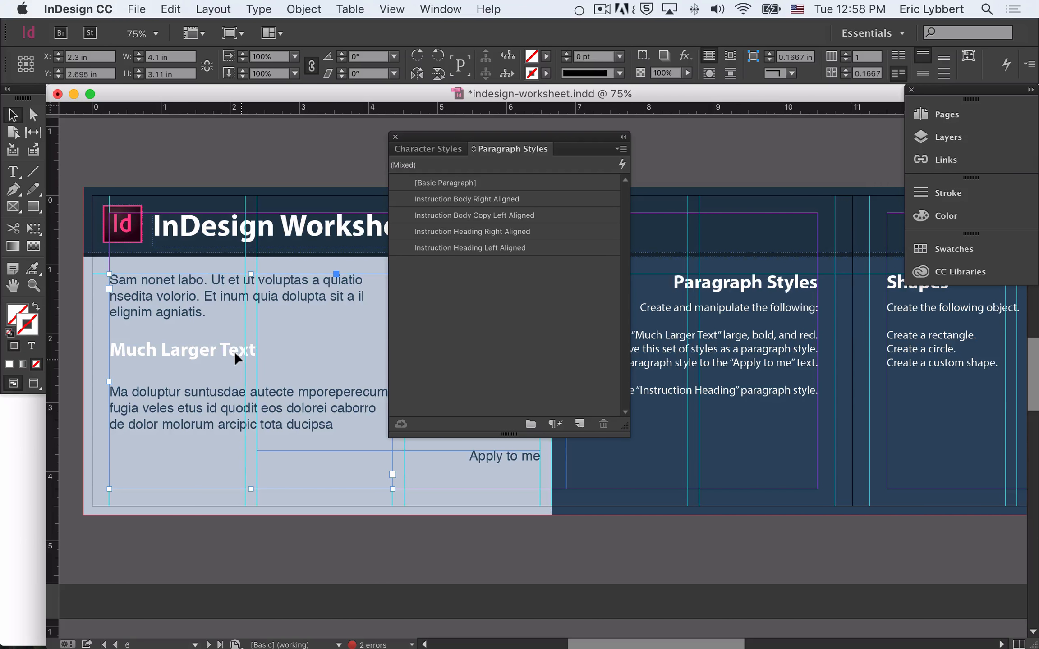
key("super+z")
key("super+z")
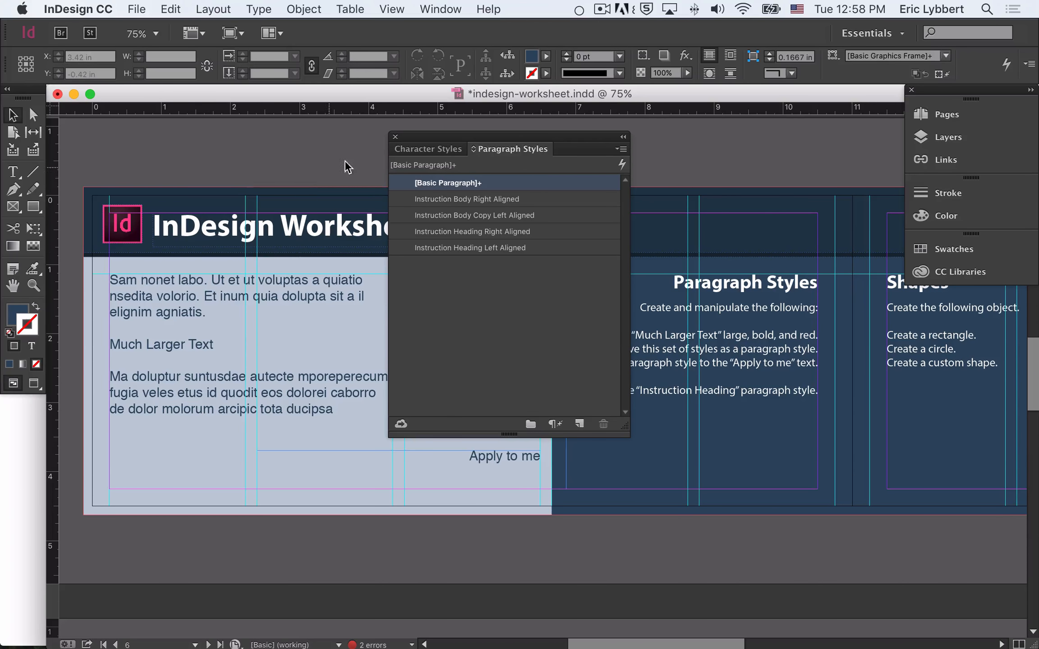
Step: Move the paragraph styles list clear of the text and increase the font size of the "Much Larger Text" line to 37 pt
left_click_drag(436, 143, 856, 301)
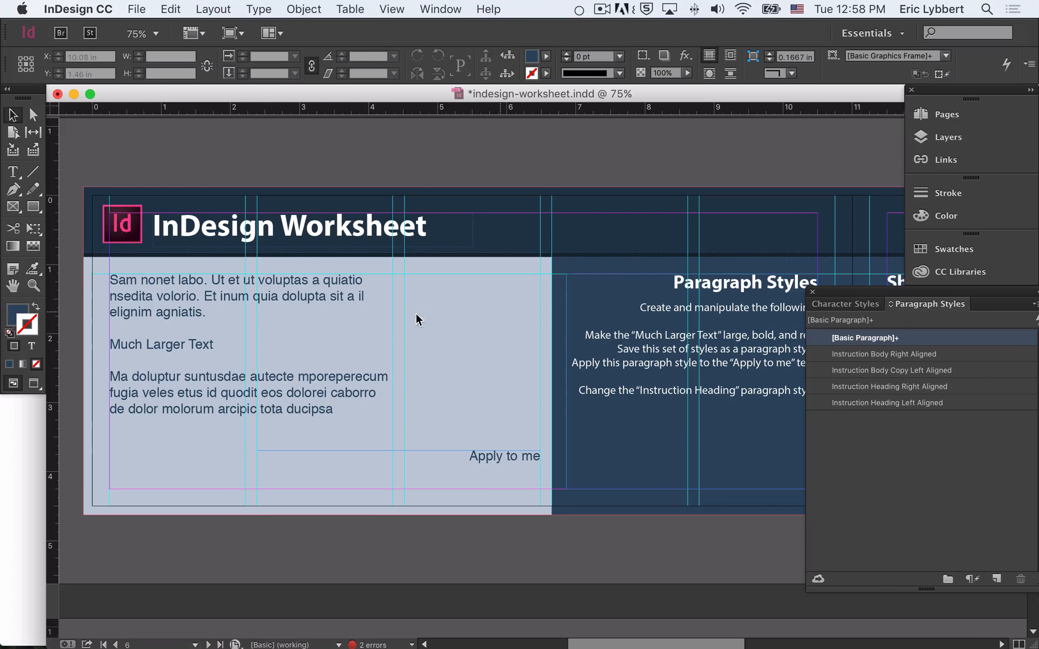
double_click(150, 345)
triple_click(171, 344)
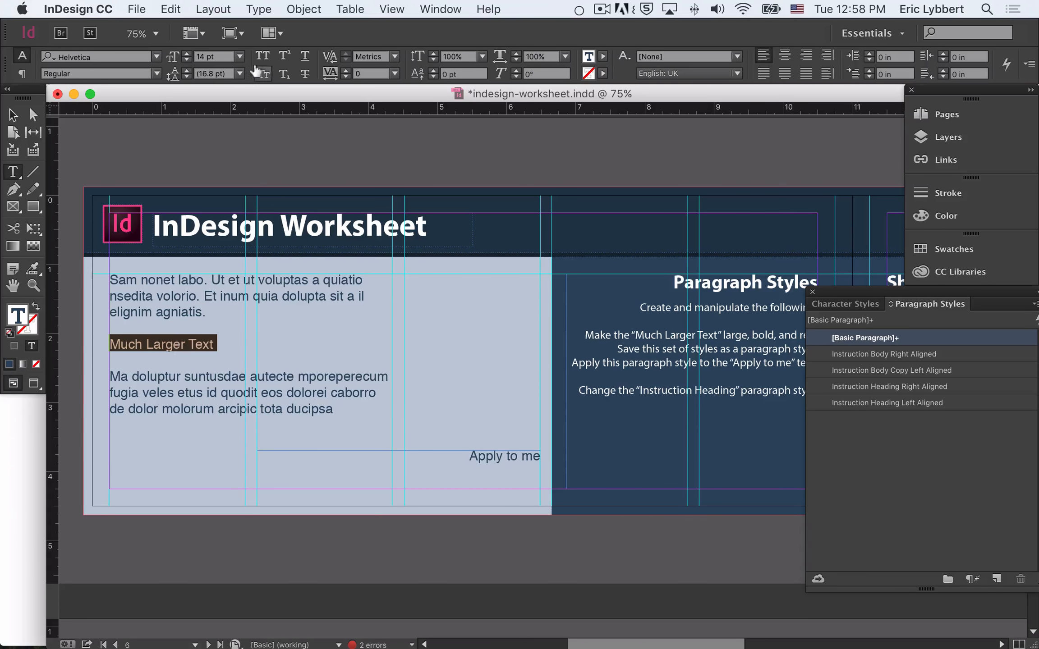
left_click(188, 53)
left_click(187, 53)
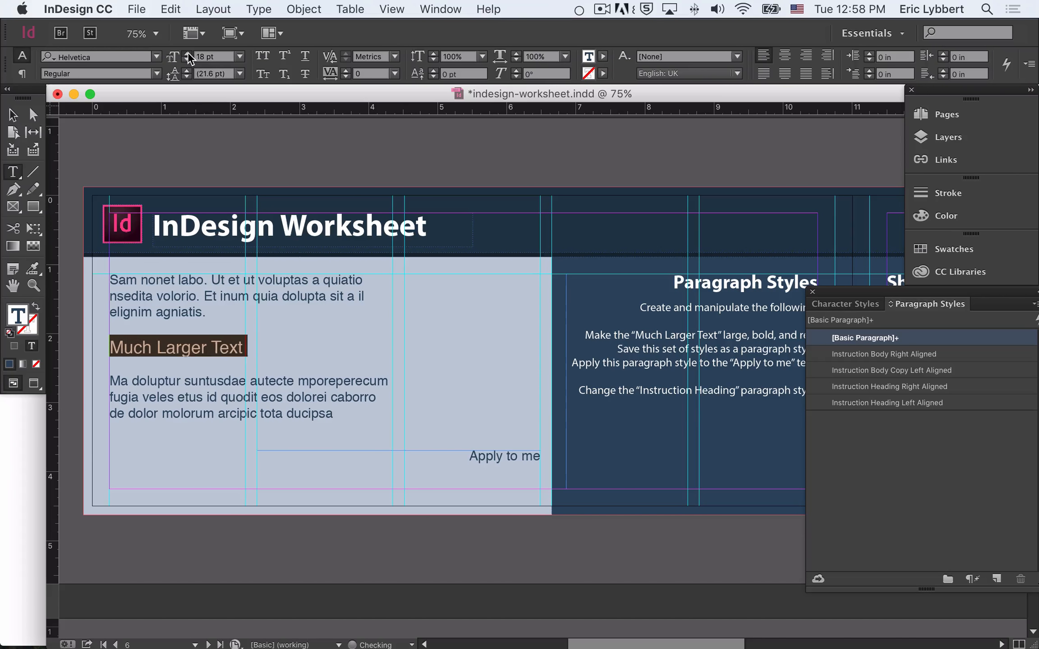
left_click(187, 53)
left_click(187, 53)
left_click(188, 53)
left_click(188, 52)
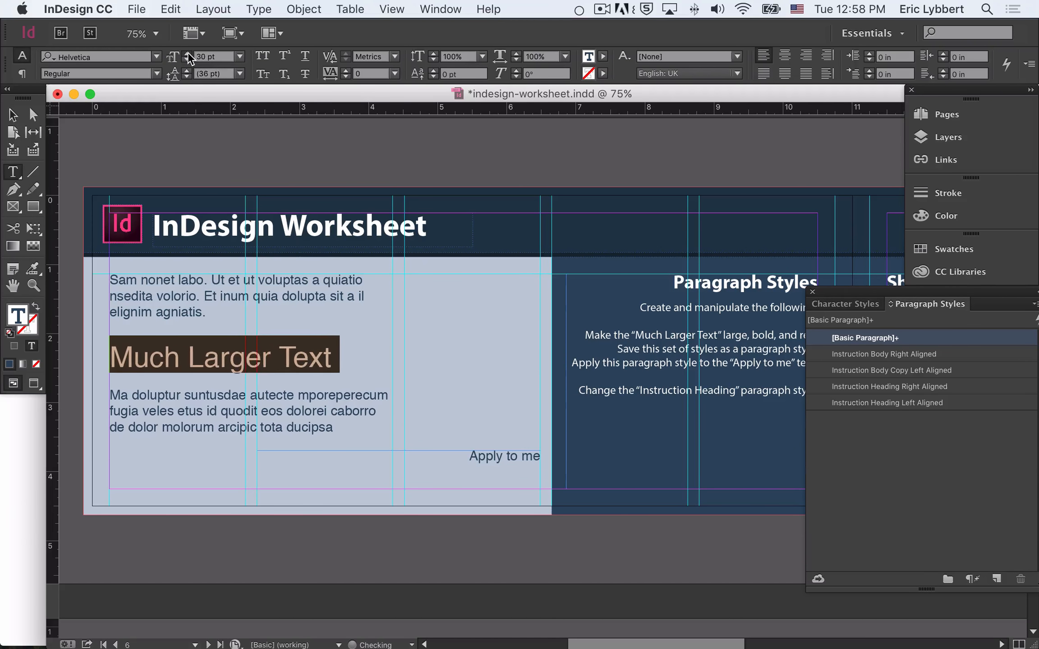
left_click(188, 53)
left_click(187, 52)
left_click(188, 52)
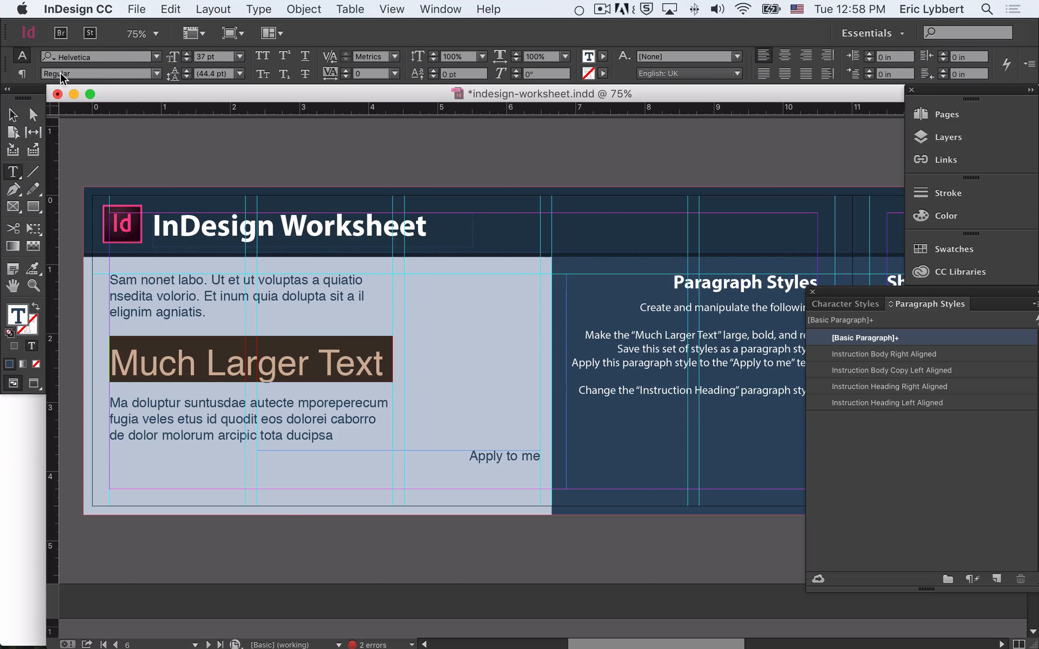
Step: Make the "Much Larger Text" line bold and reduce its font size to 34 pt so it fits on one line
left_click(155, 73)
left_click(111, 154)
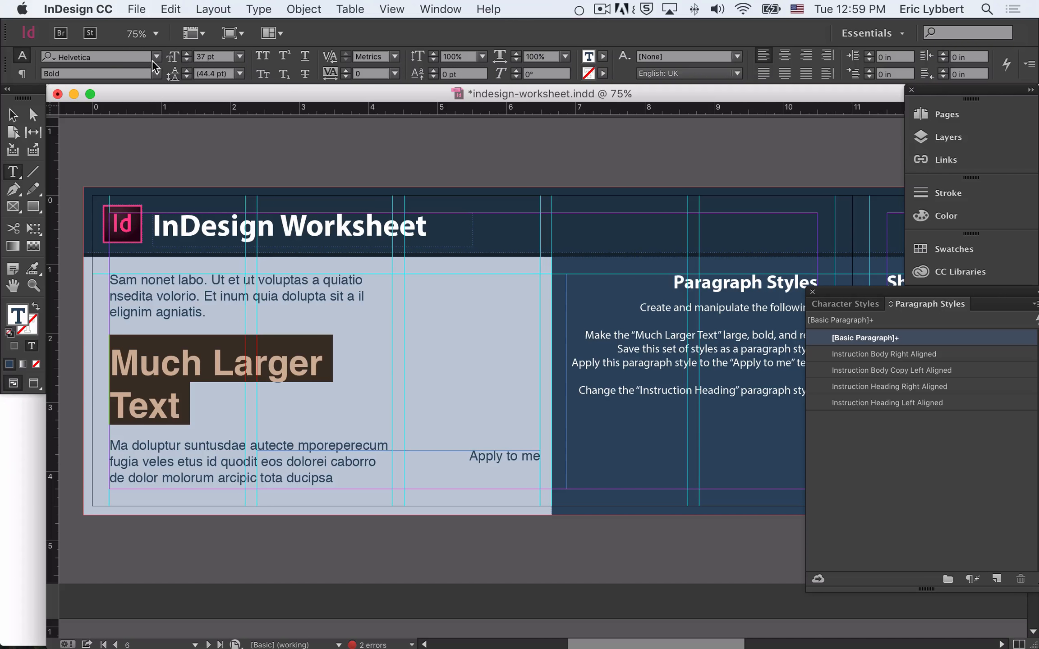
left_click(187, 60)
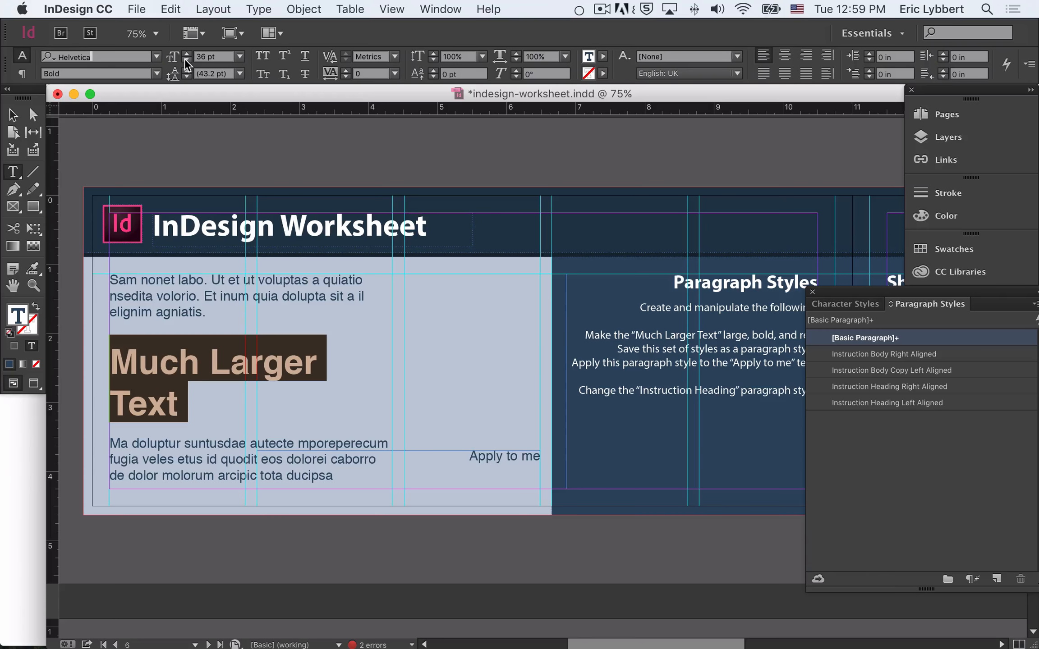
left_click(186, 60)
left_click(187, 60)
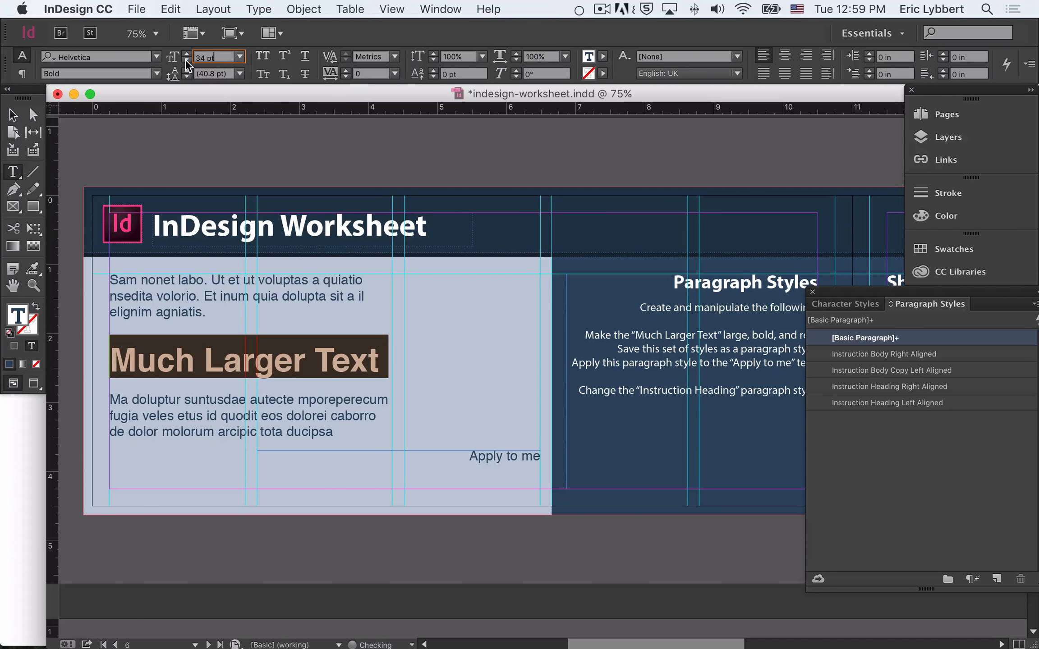
left_click(156, 73)
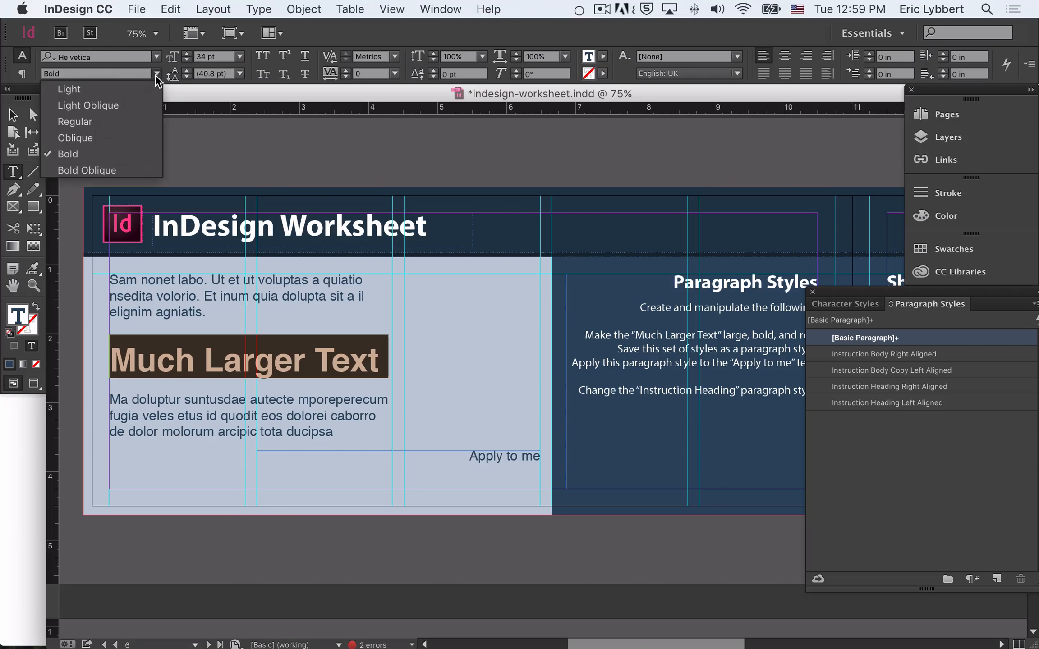
left_click(82, 147)
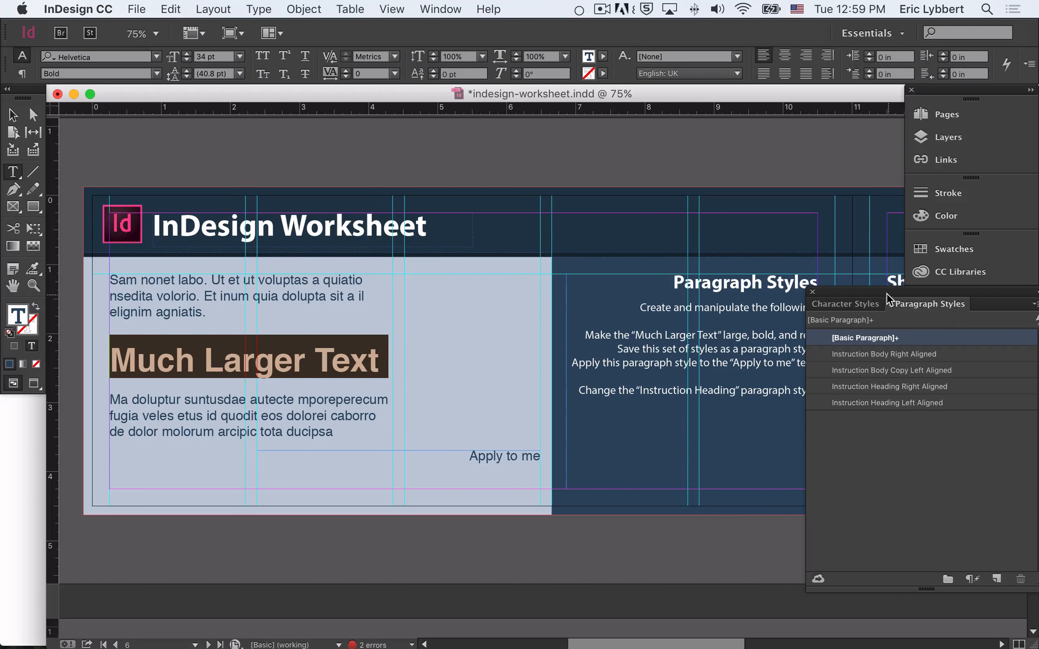
Step: Create a new paragraph style from the formatting of the selected "Much Larger Text" line
left_click_drag(872, 294, 515, 206)
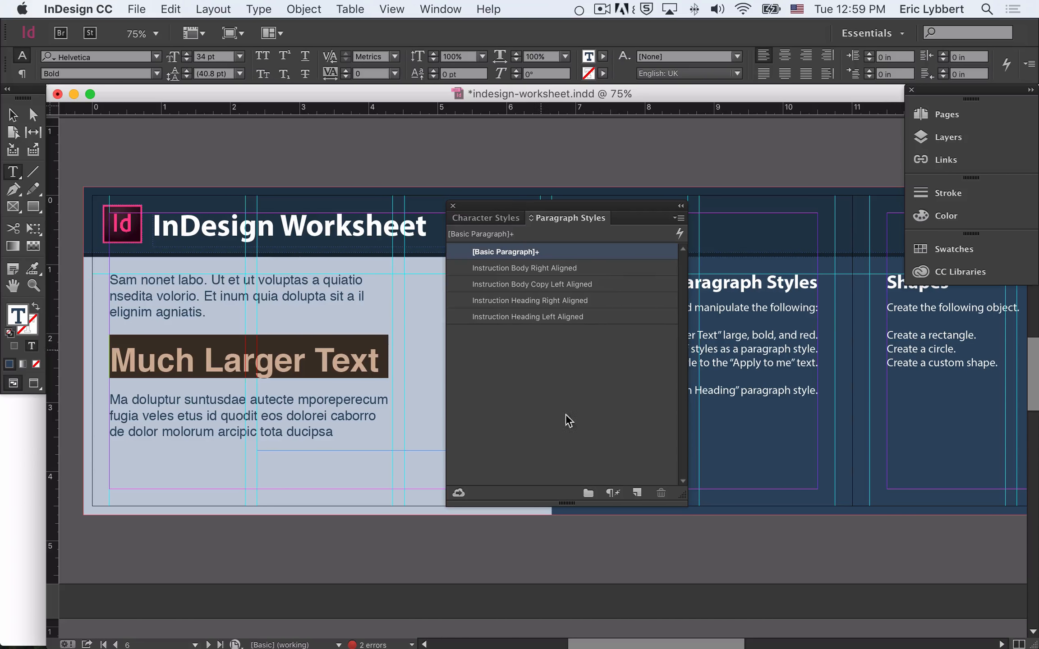
left_click(635, 492)
left_click(494, 268)
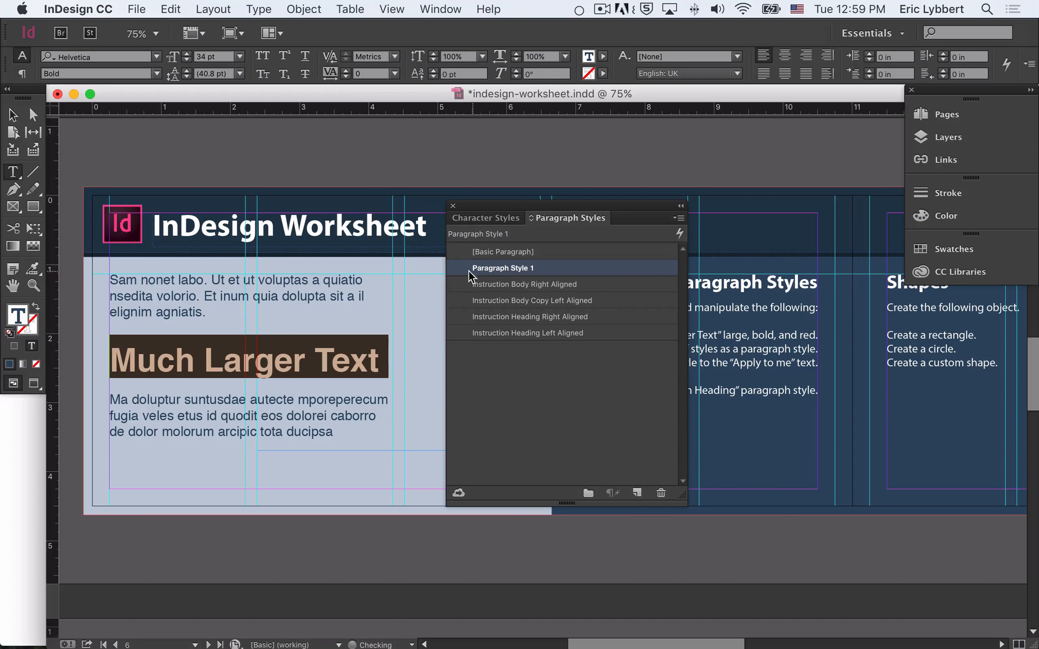
Step: Open the options of Paragraph Style 1 and rename the style "Much Larger Text"
left_click(506, 270)
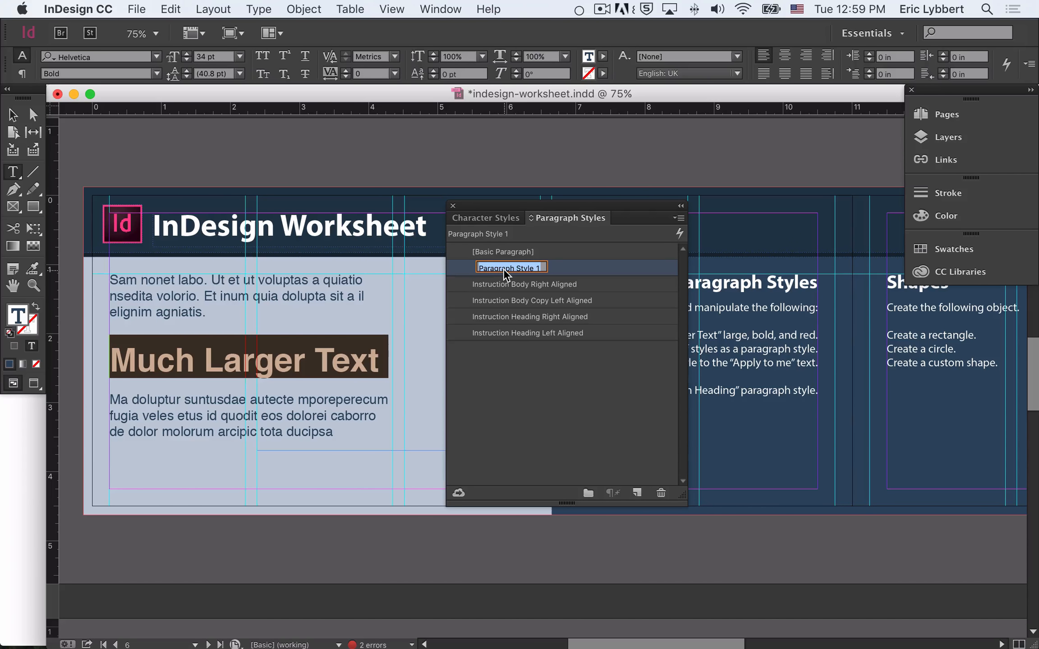
left_click(574, 272)
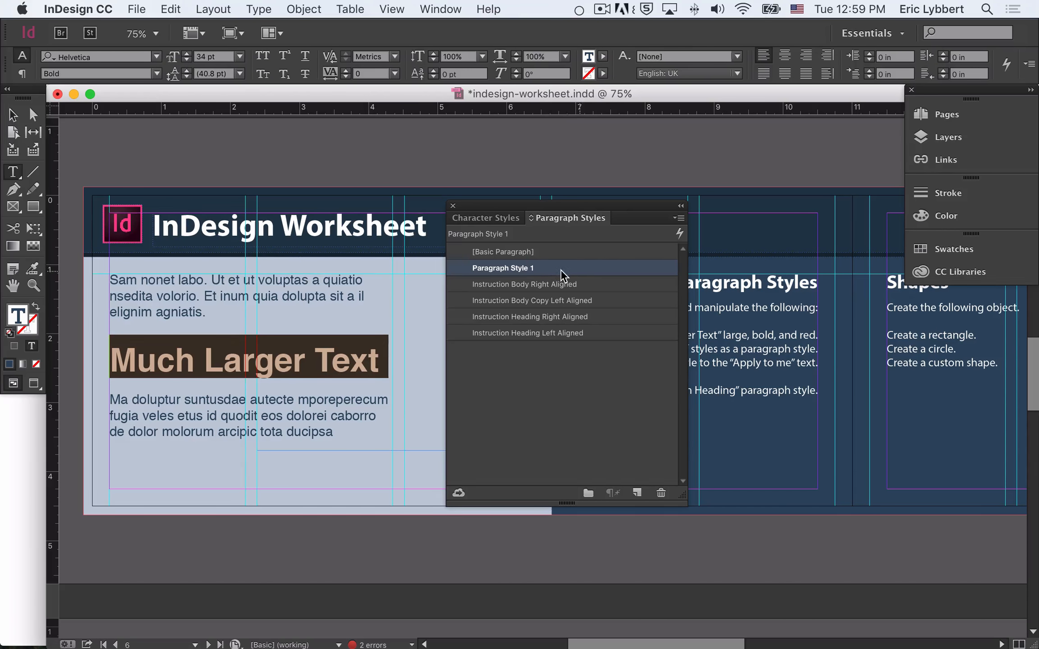
left_click(589, 273)
key("Return")
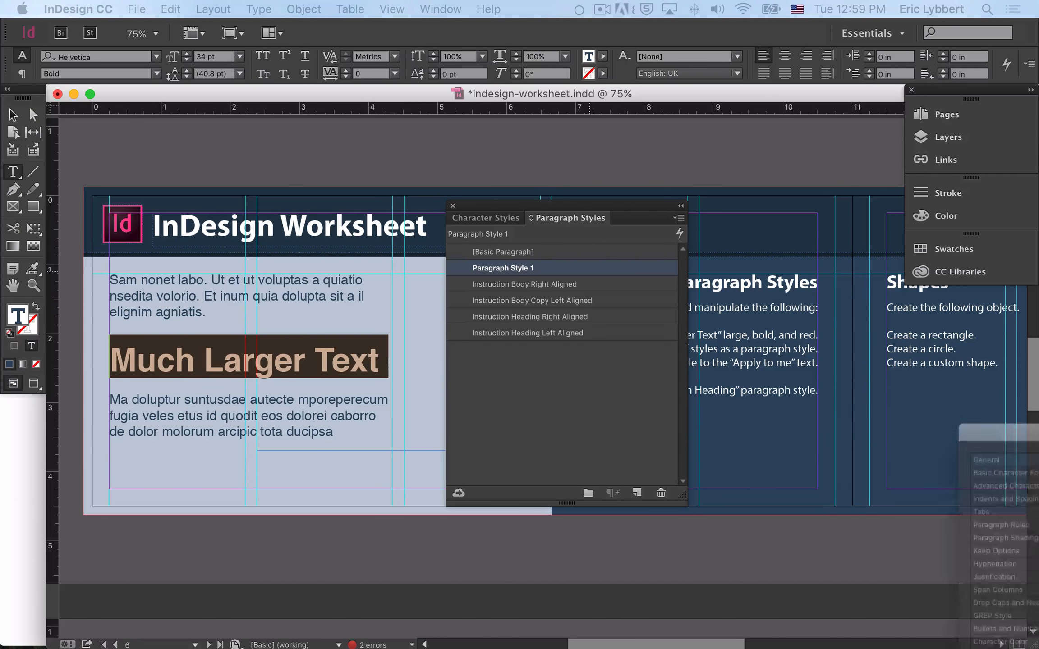
double_click(574, 268)
left_click_drag(624, 105, 688, 79)
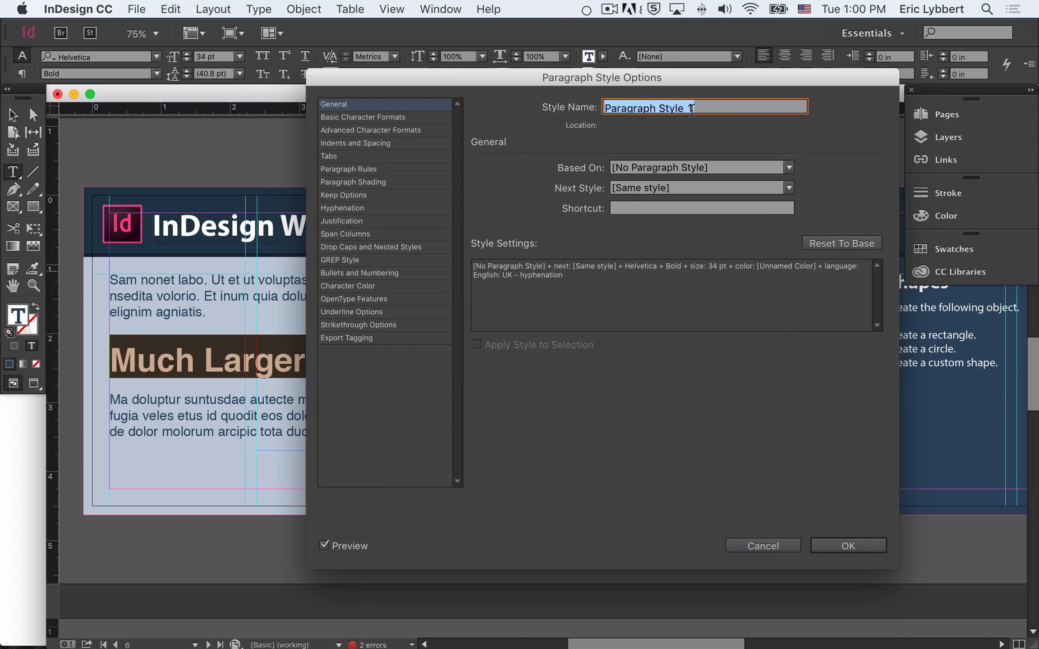
type("Much")
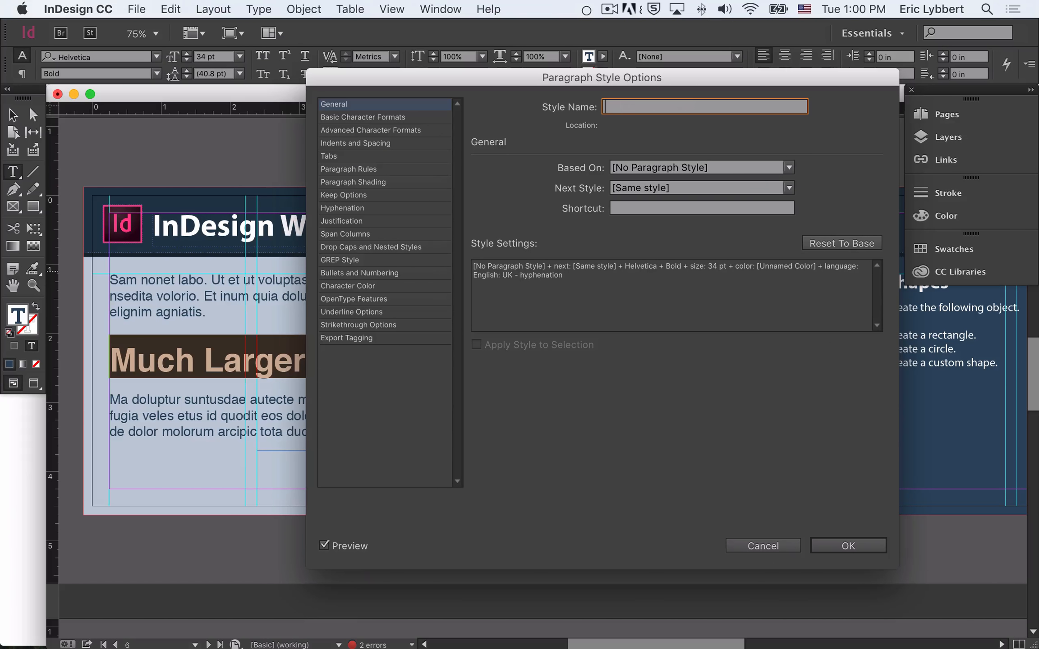
type(" Larger Text")
Step: Look through the style's option categories, including tabs, OpenType features, GREP style, paragraph shading, character formats, indents and general settings
left_click(361, 156)
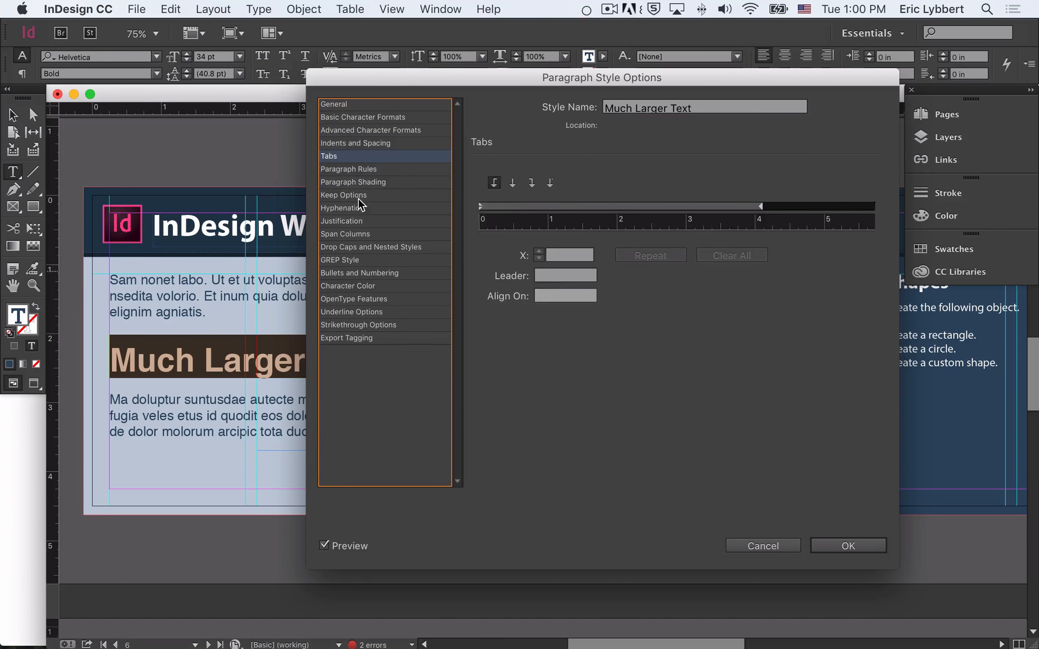
left_click(361, 299)
left_click(364, 260)
left_click(371, 181)
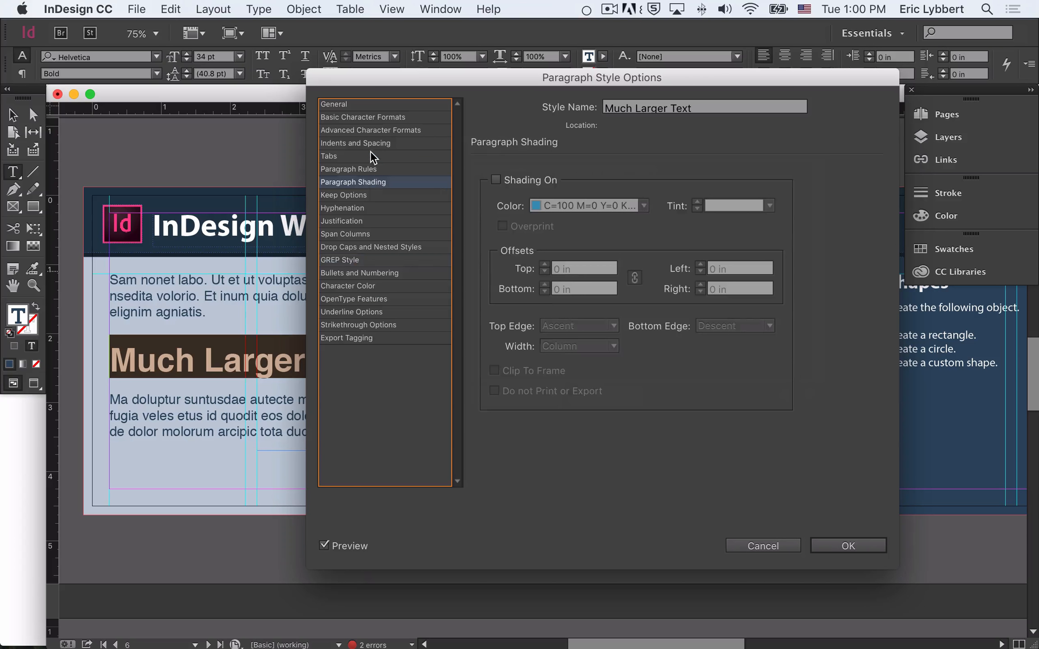
left_click(373, 130)
left_click(376, 143)
left_click(371, 117)
left_click(368, 103)
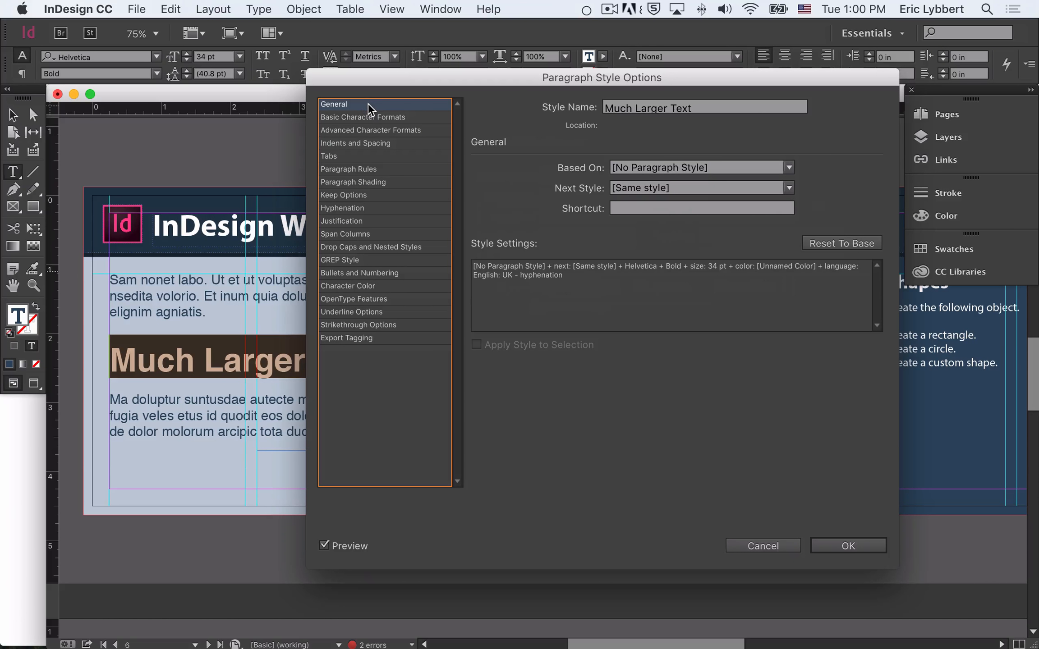
Step: Try a font size of 33 pt in the style's basic character formats and restore it to 34 pt
left_click(364, 117)
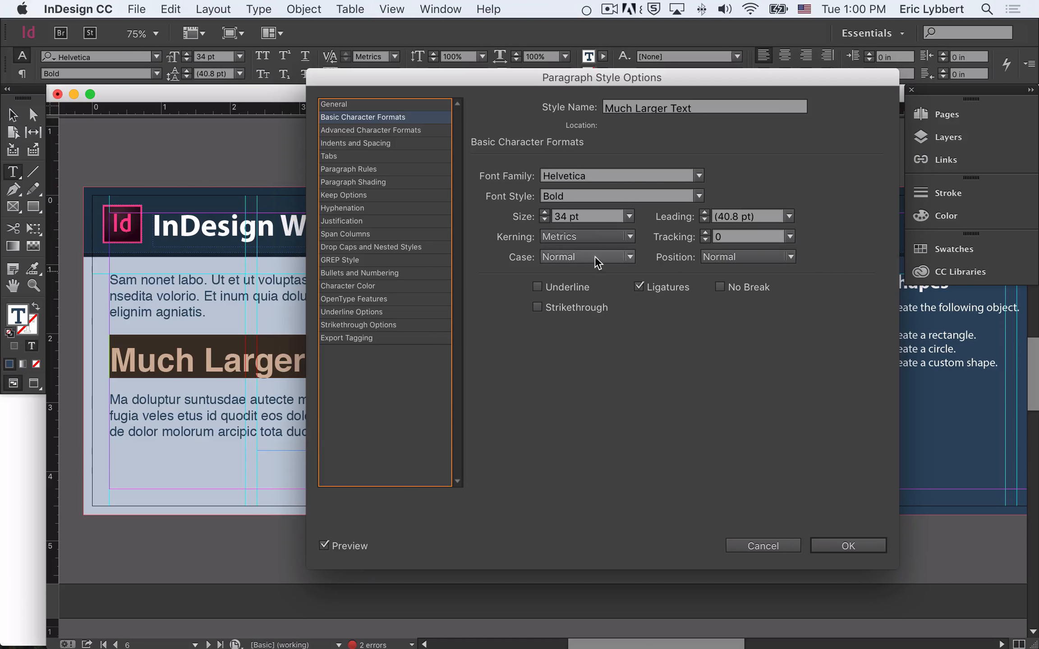
left_click(545, 220)
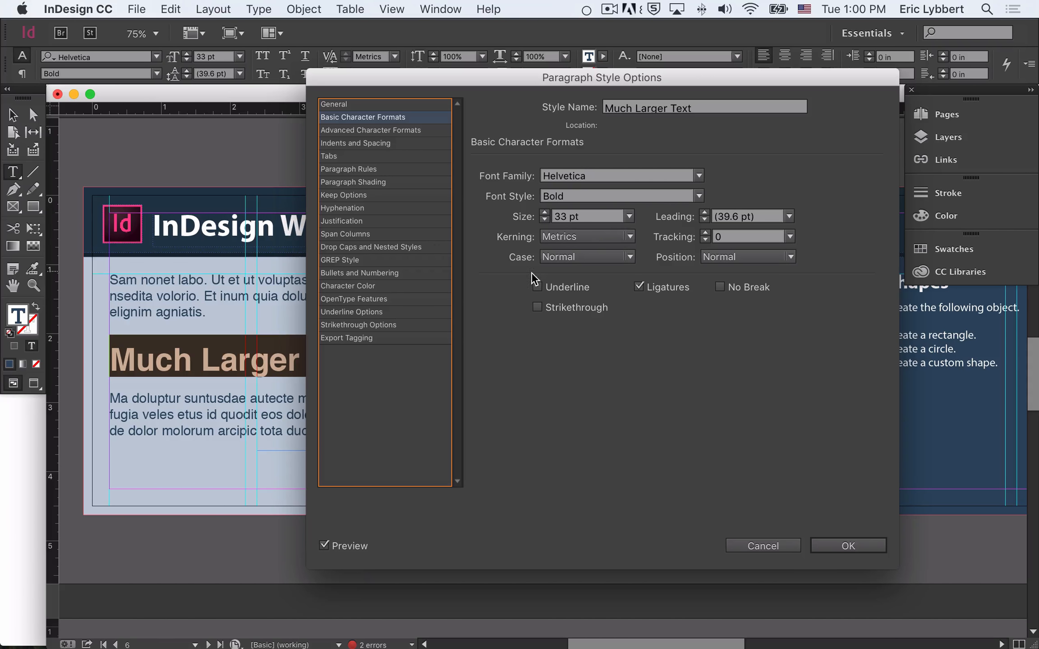
left_click(544, 213)
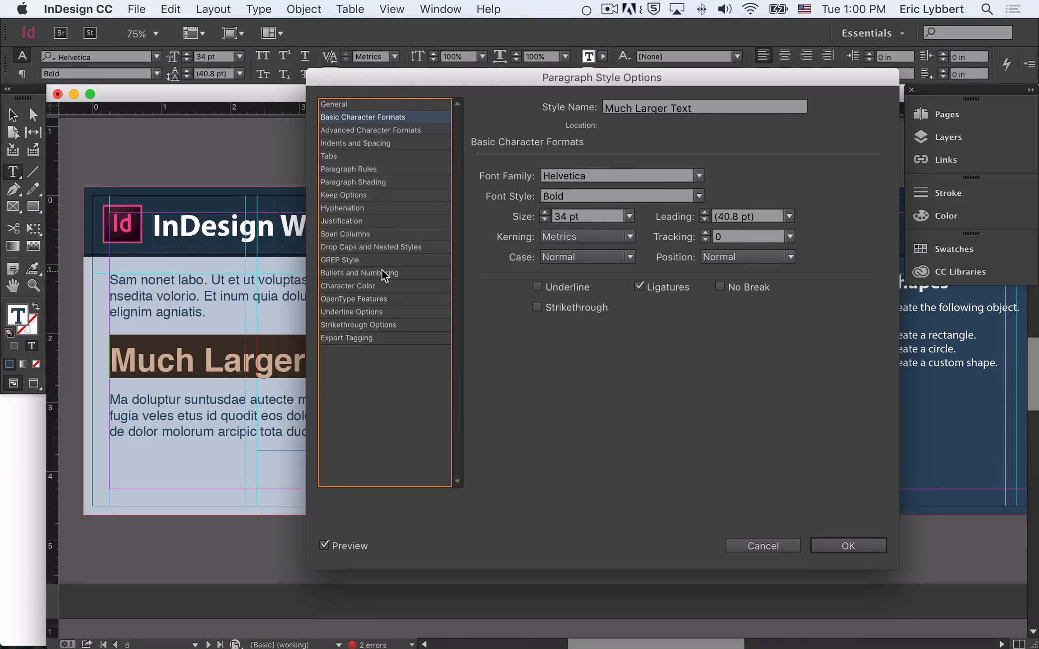
Step: Set the "Much Larger Text" style's character color to red C=15 M=100 Y=100 K=0, confirm the style options and deselect the text
left_click(378, 285)
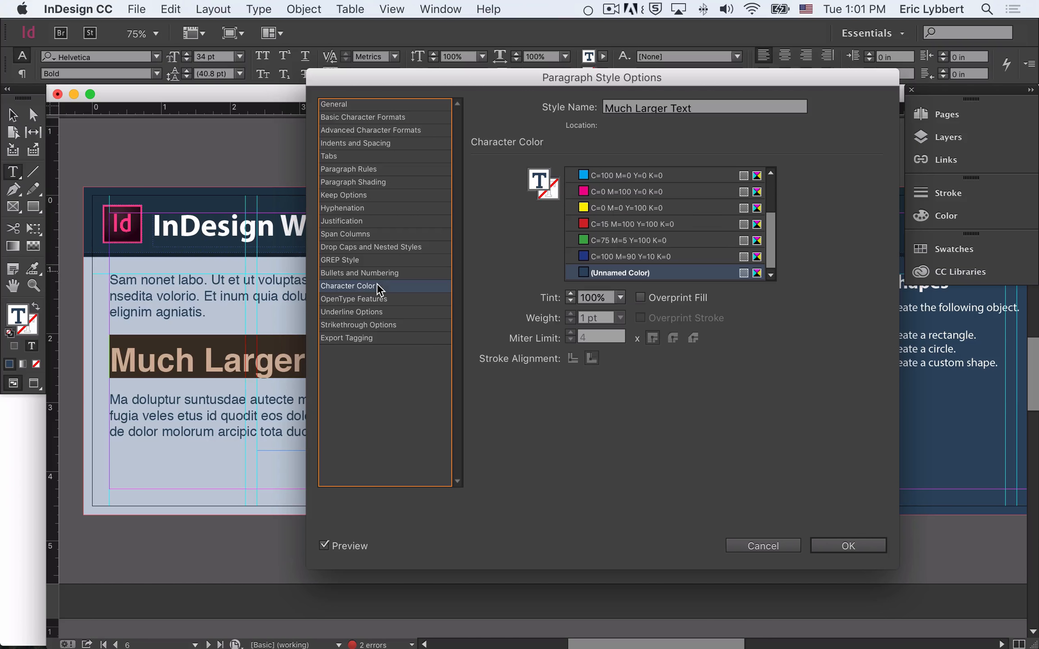
left_click(626, 225)
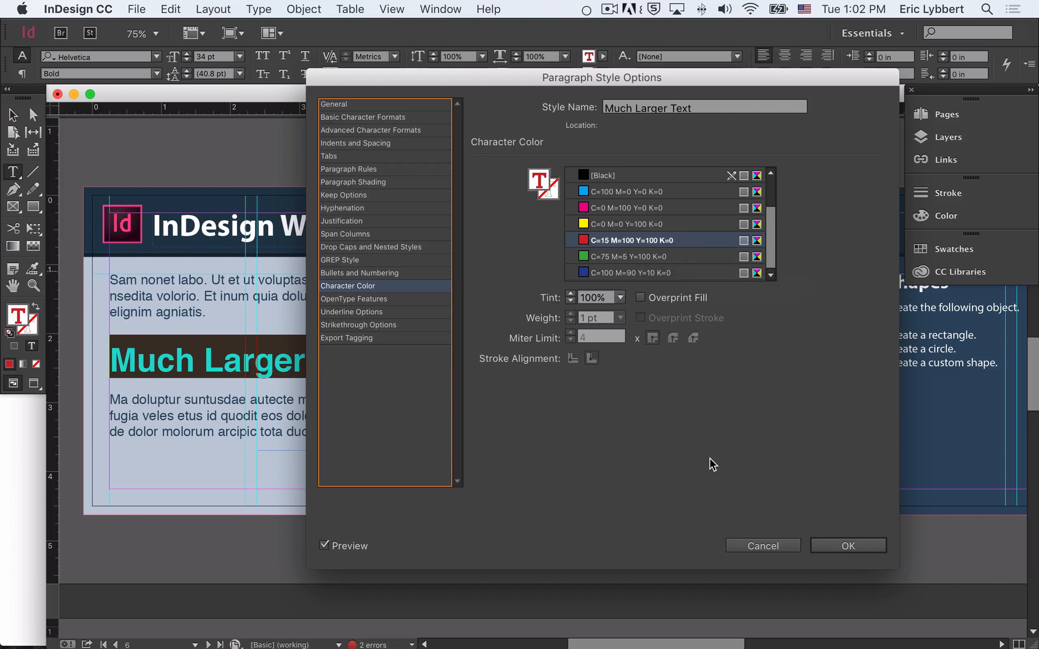
left_click(847, 547)
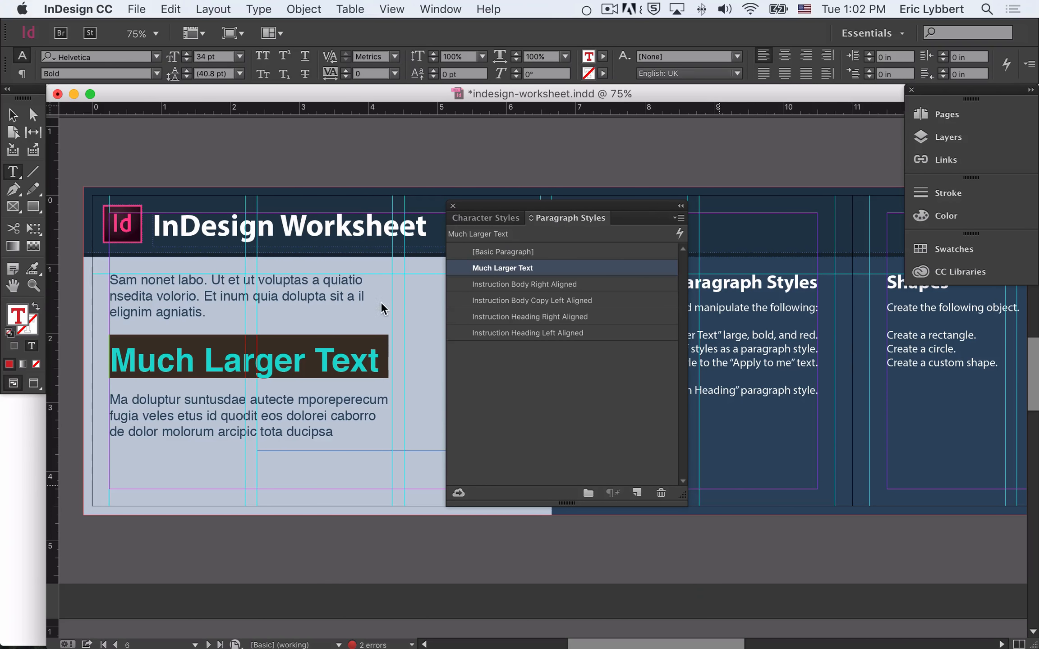
left_click(13, 115)
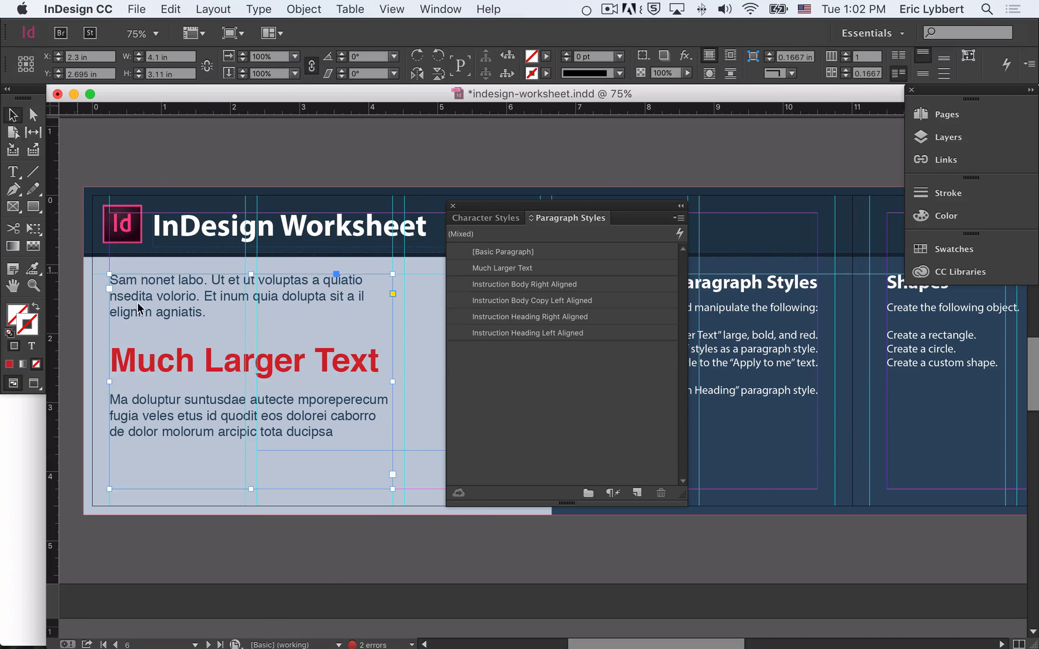
left_click(399, 364)
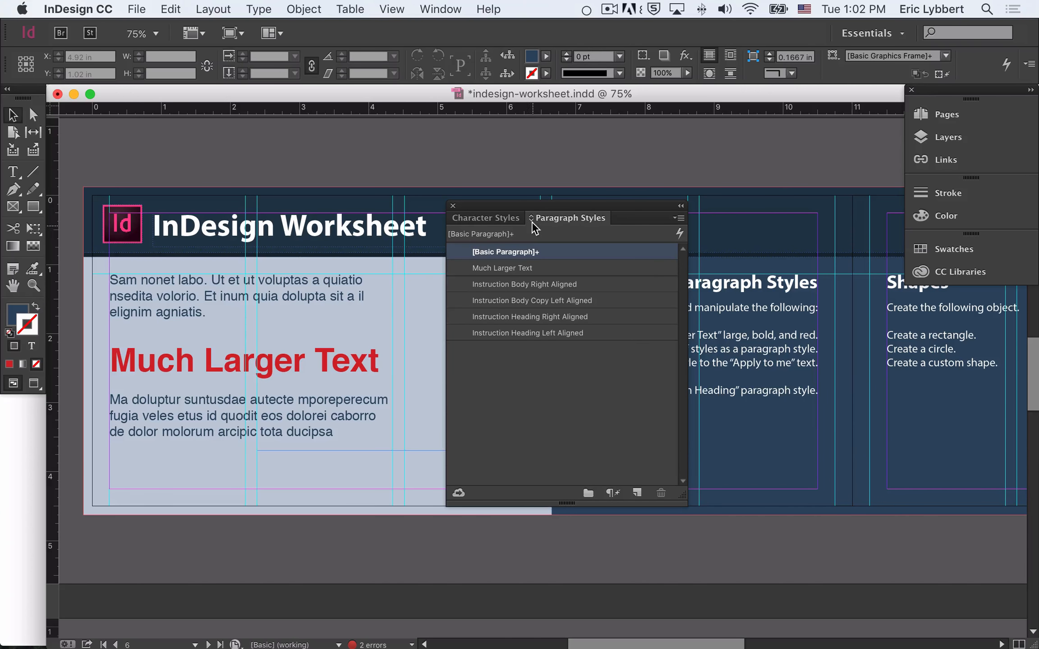
Step: Try applying the "Much Larger Text" paragraph style to the whole "Apply to me" text frame and undo it
left_click_drag(523, 207, 702, 135)
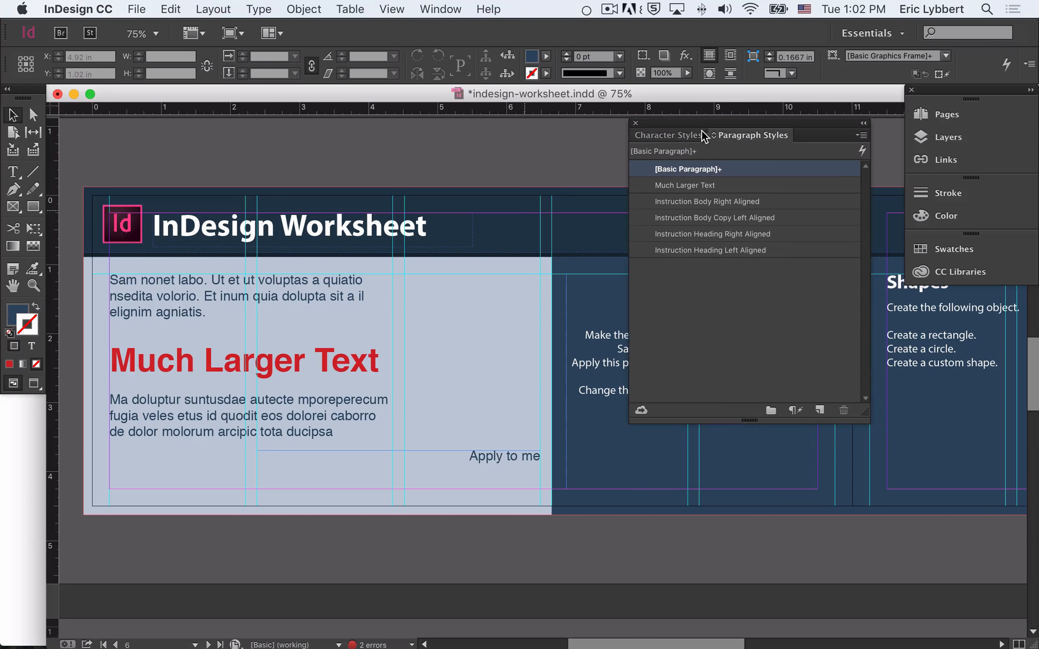
left_click(454, 455)
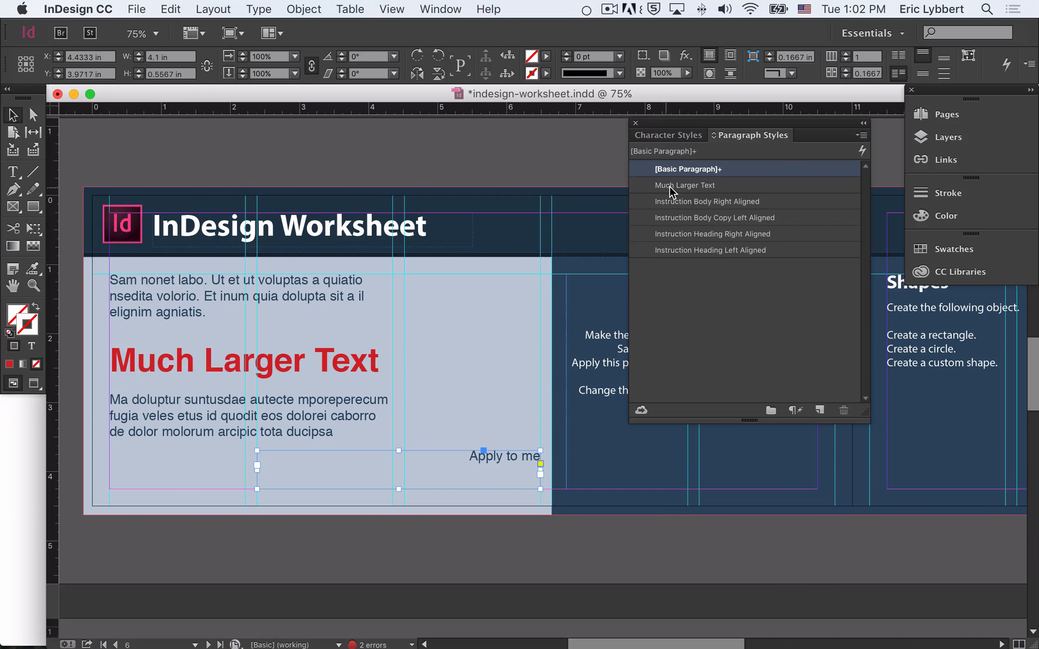
left_click(704, 185)
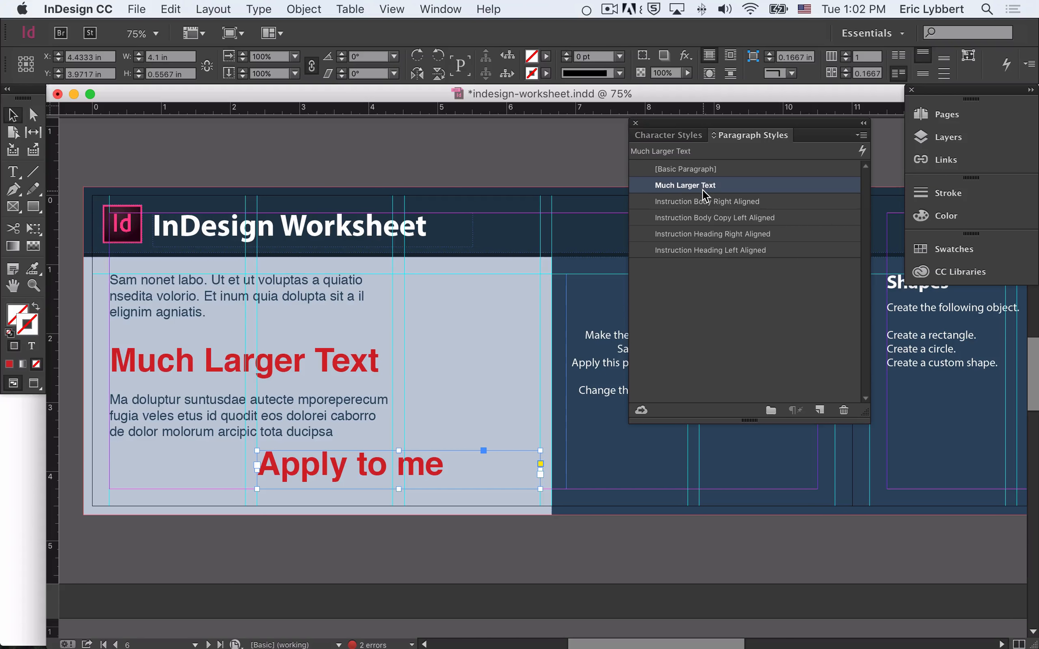
scroll(409, 479, "down", 1)
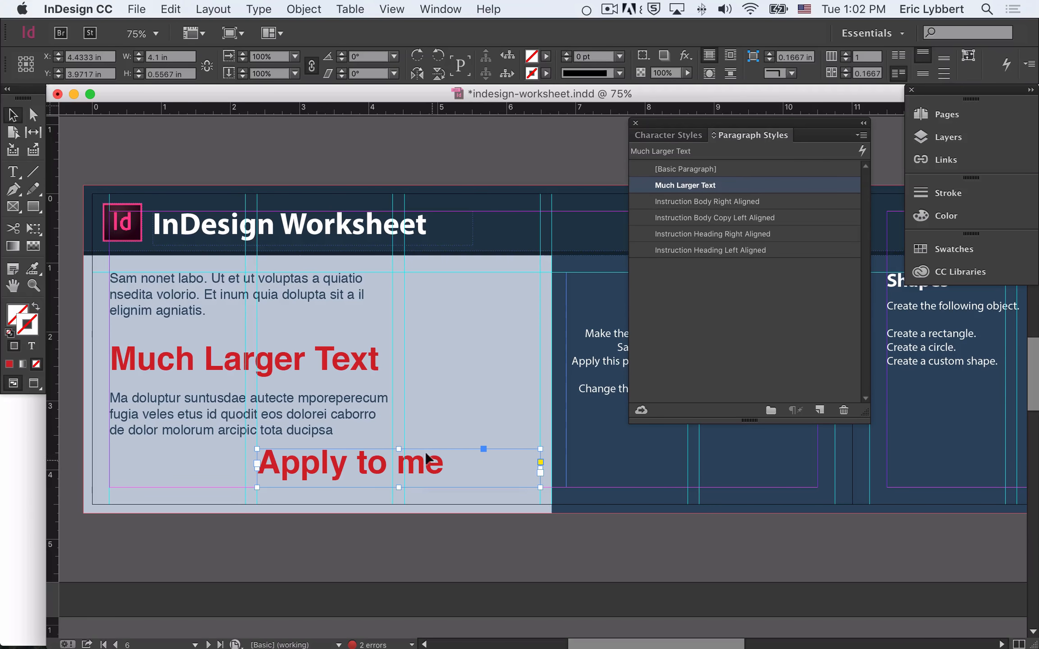
key("super+z")
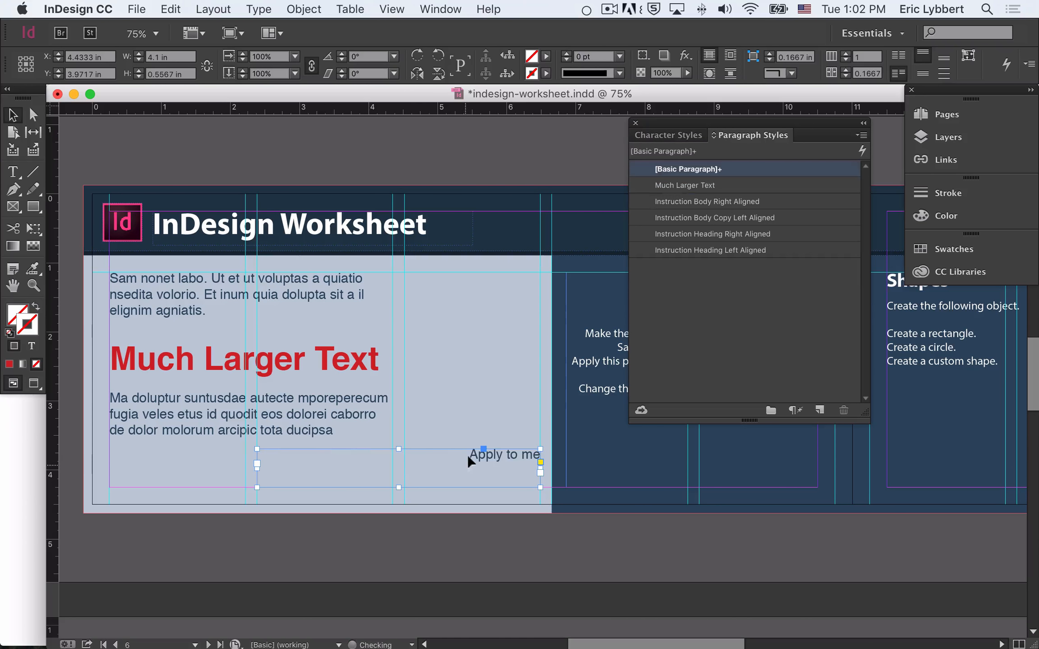
Step: Select the words "Apply to me" inside their frame, apply the "Much Larger Text" paragraph style to them and deselect
double_click(484, 451)
left_click_drag(468, 455, 557, 451)
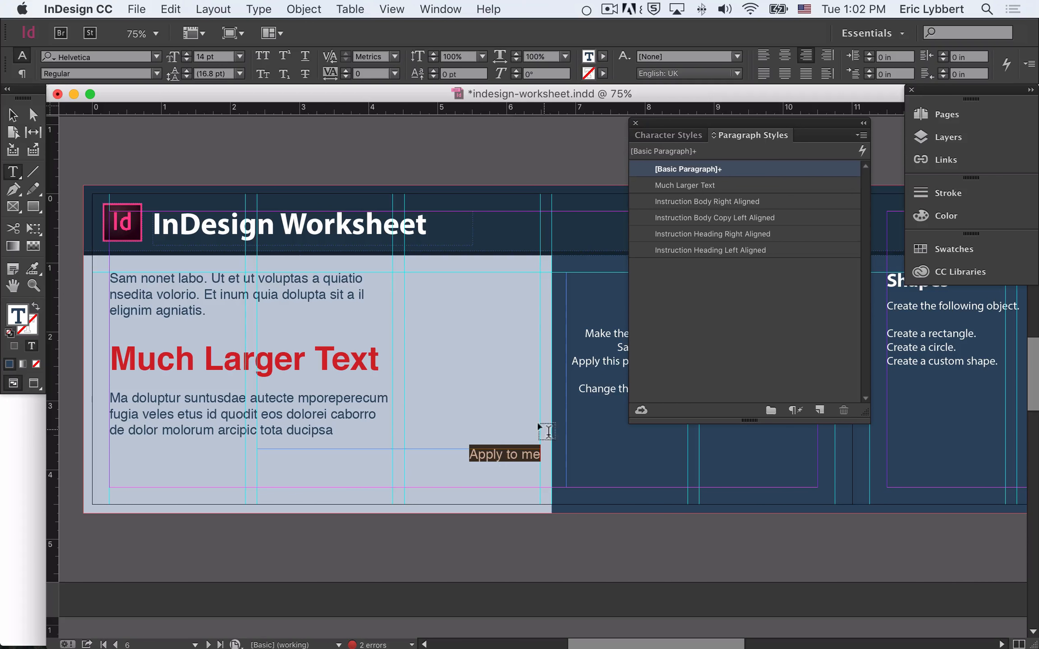
left_click_drag(468, 454, 541, 455)
left_click(691, 185)
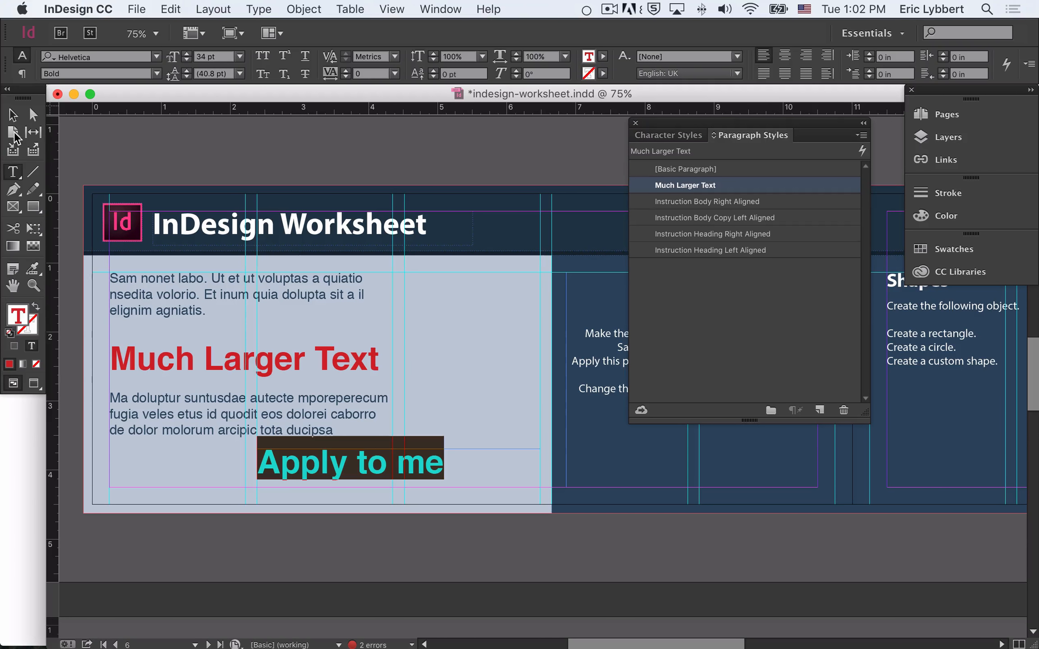
left_click(13, 116)
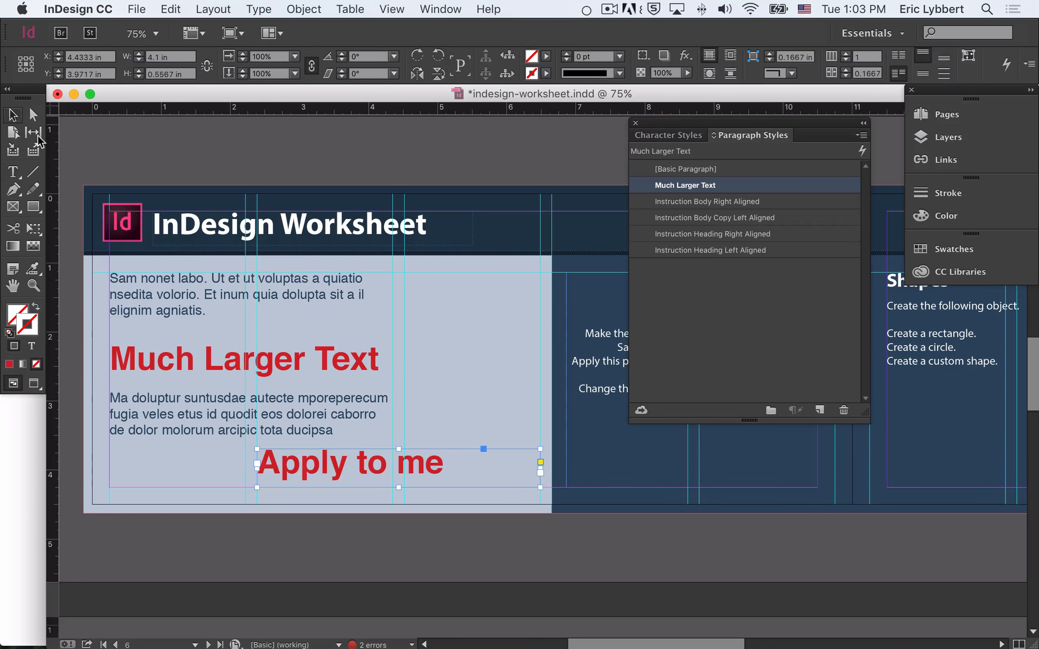
left_click(256, 163)
Step: Change the character color of the "Instruction Heading Right Aligned" paragraph style to yellow C=0 M=0 Y=100 K=0
scroll(494, 372, "up", 5)
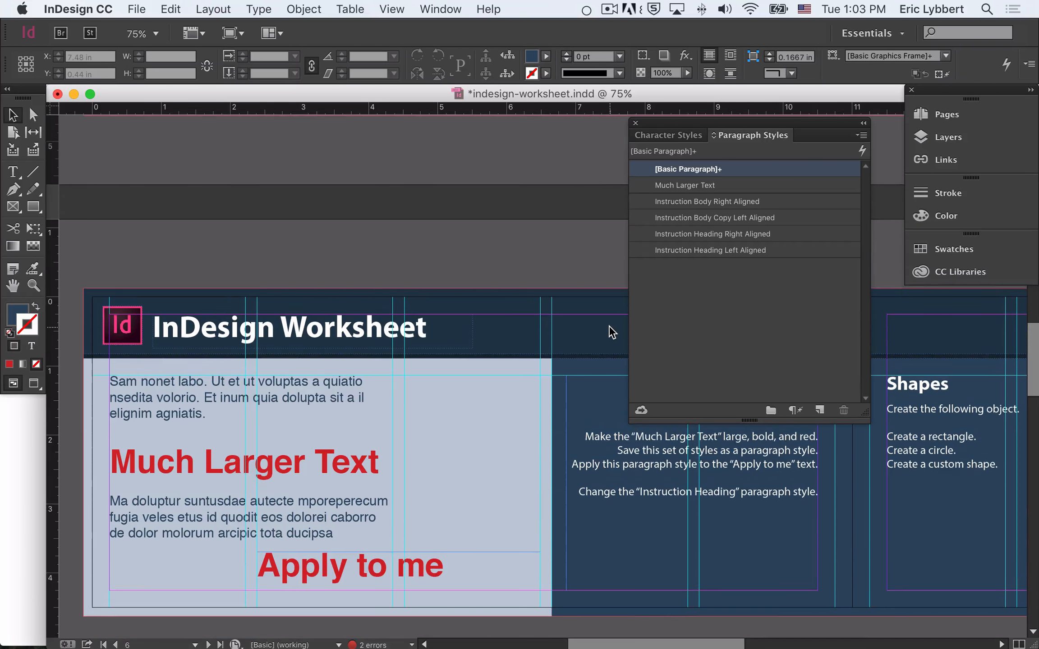
scroll(610, 329, "down", 4)
scroll(610, 329, "up", 2)
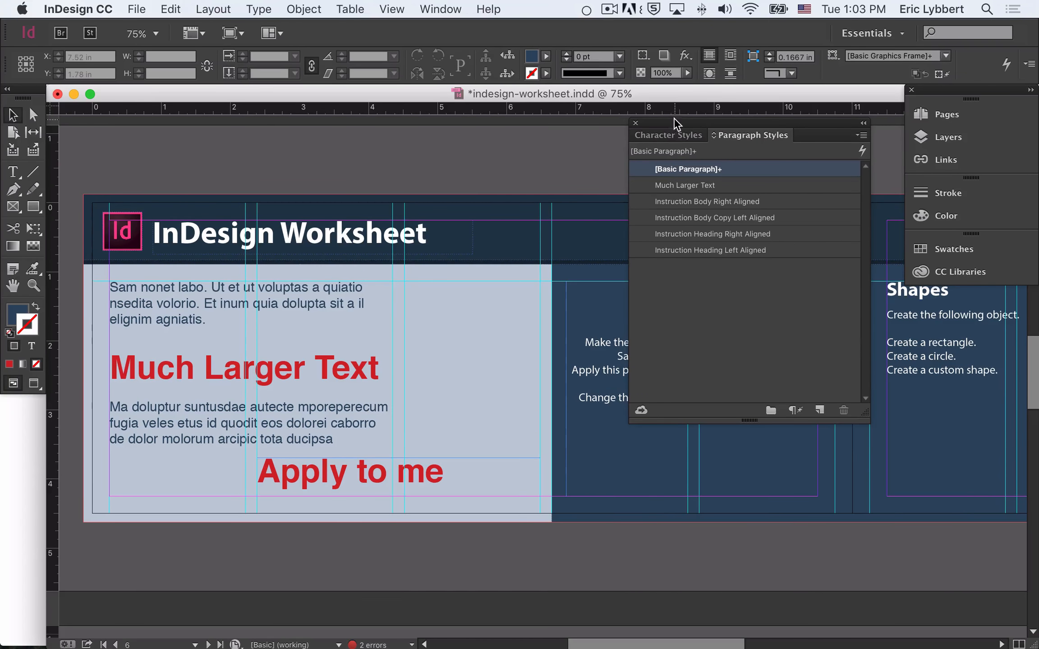
left_click_drag(701, 123, 401, 257)
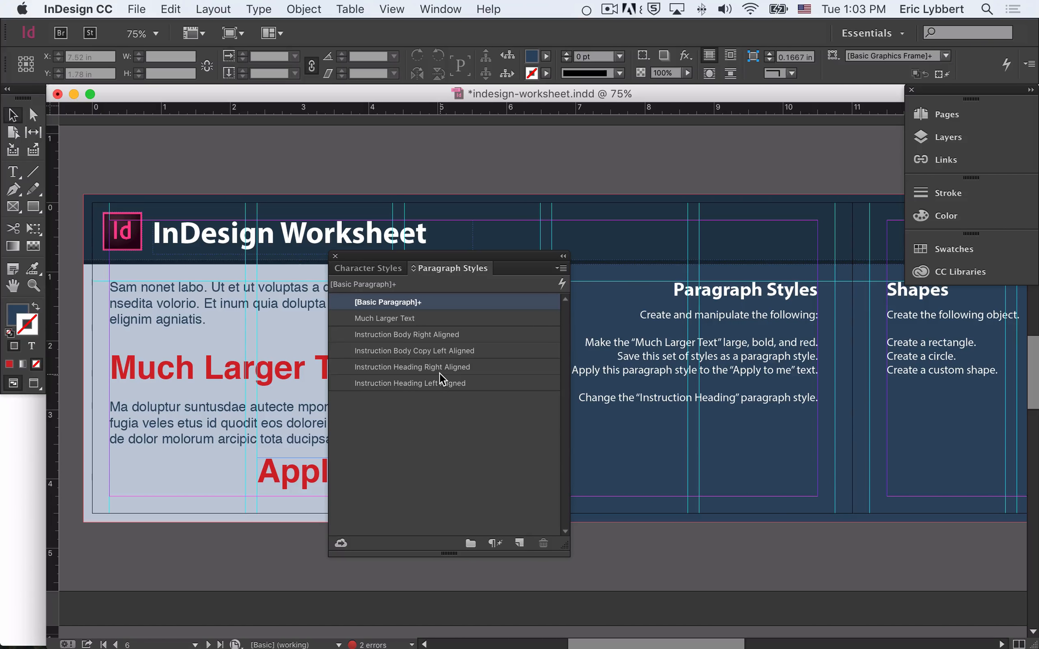
left_click(485, 367)
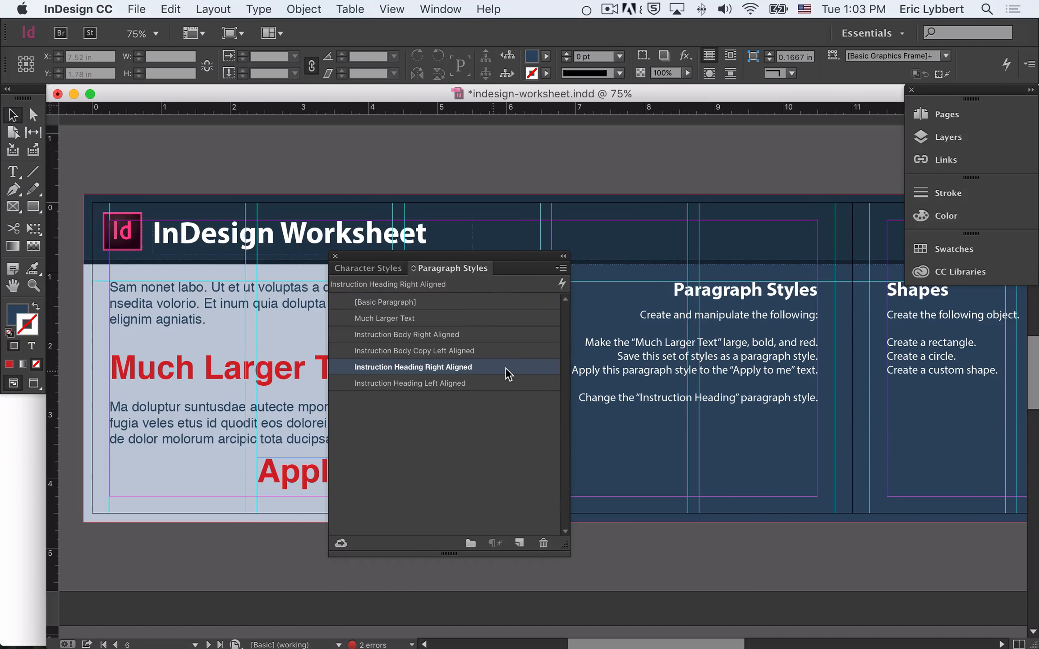
double_click(501, 368)
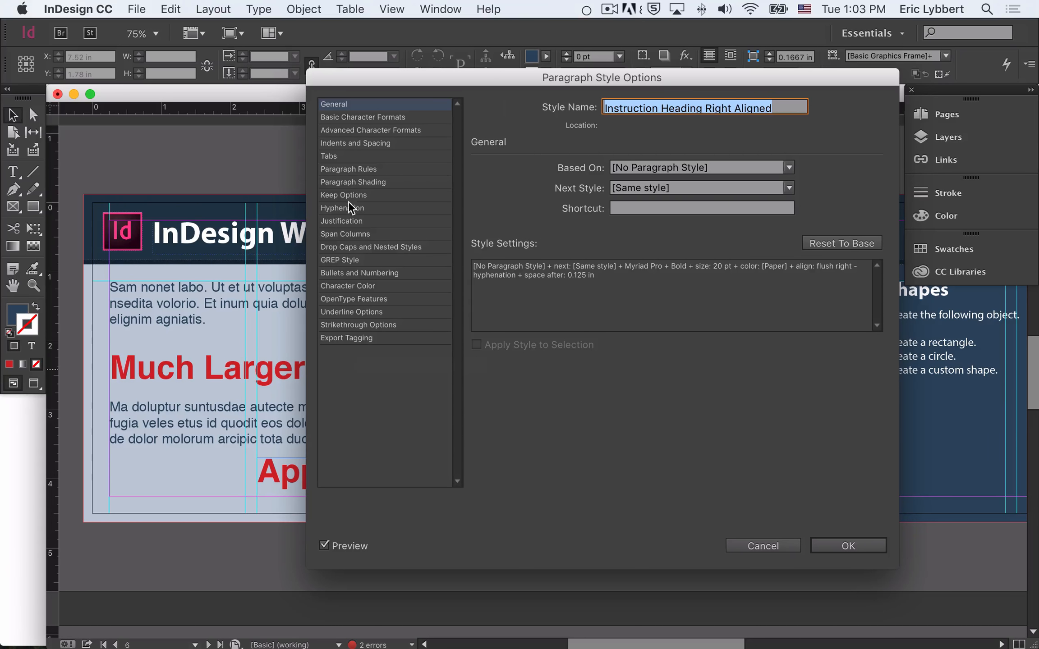
left_click(350, 289)
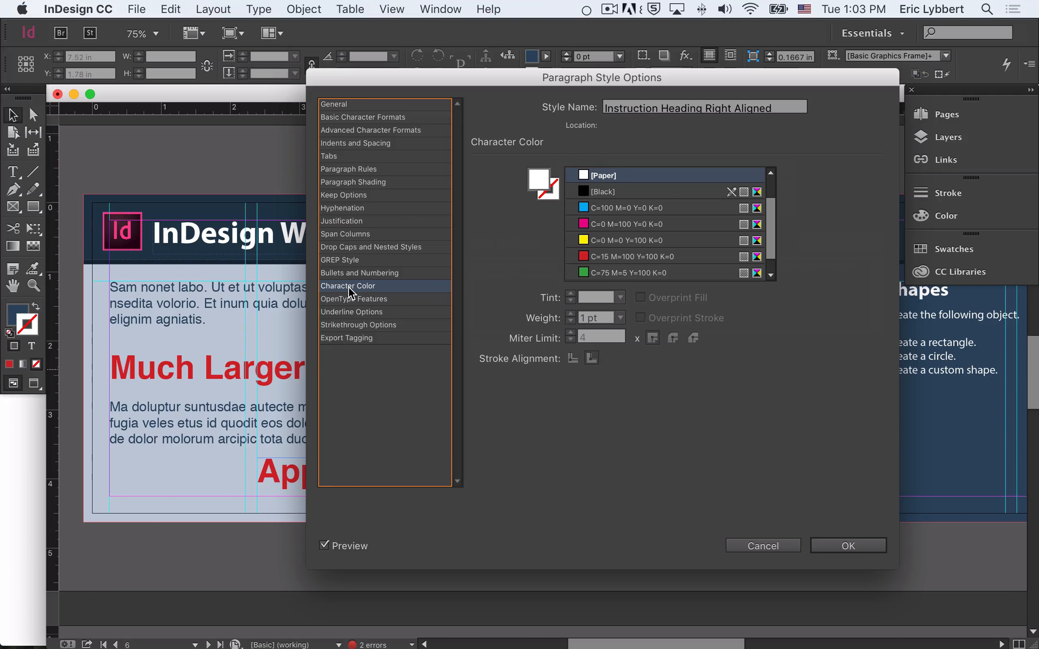
left_click(622, 241)
left_click(848, 545)
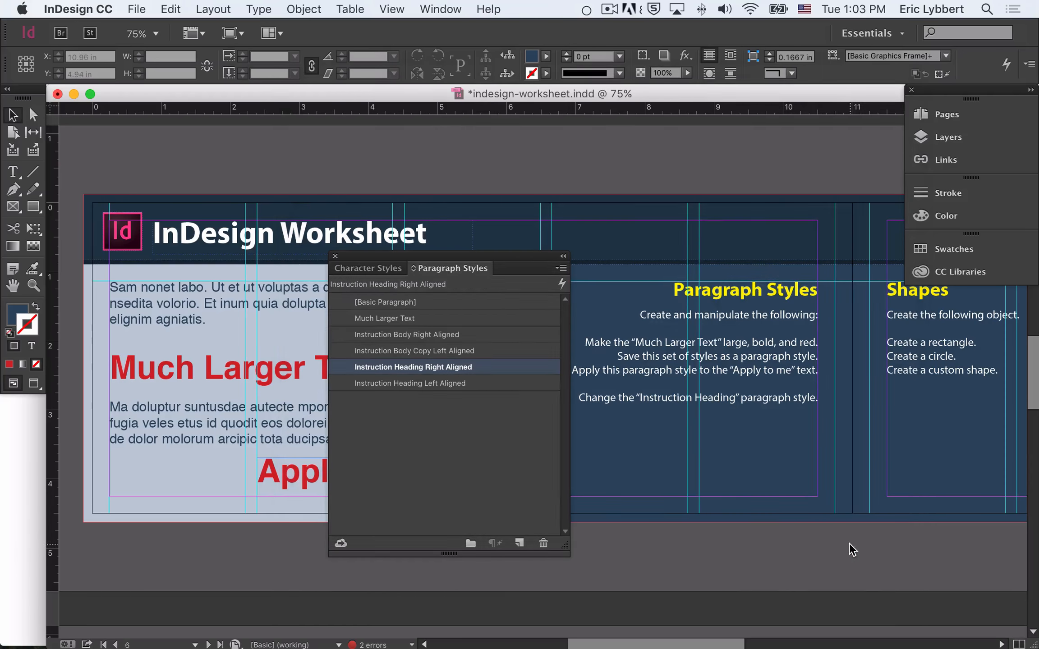
Step: Examine the instruction headings on the worksheet's other pages for the changed color and return to the Paragraph Styles page
scroll(793, 410, "right", 3)
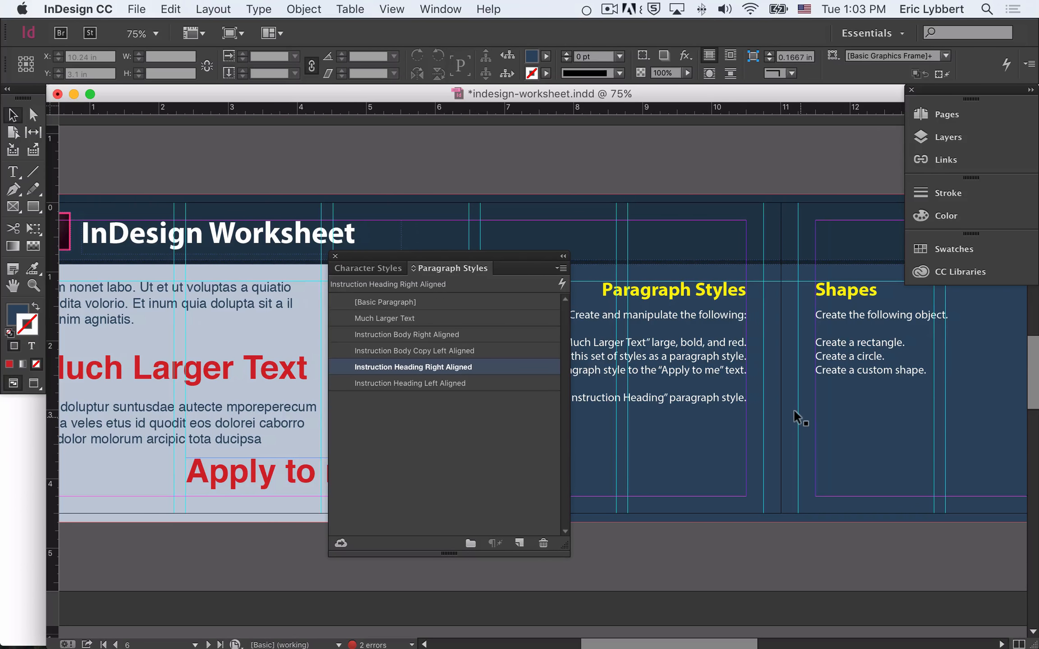
scroll(793, 412, "up", 15)
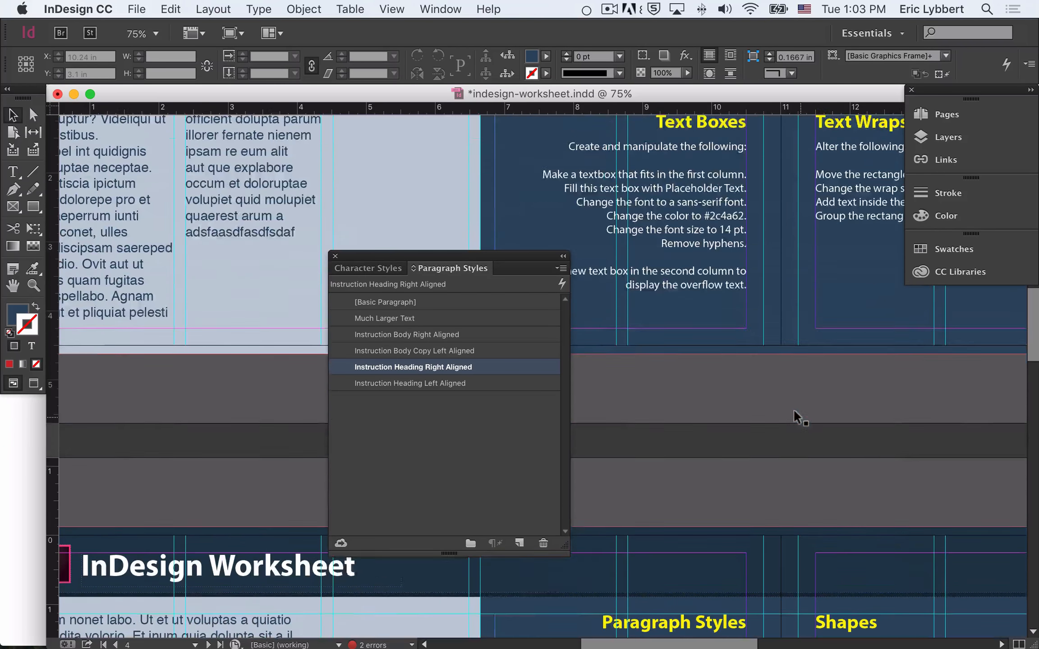
scroll(793, 408, "up", 10)
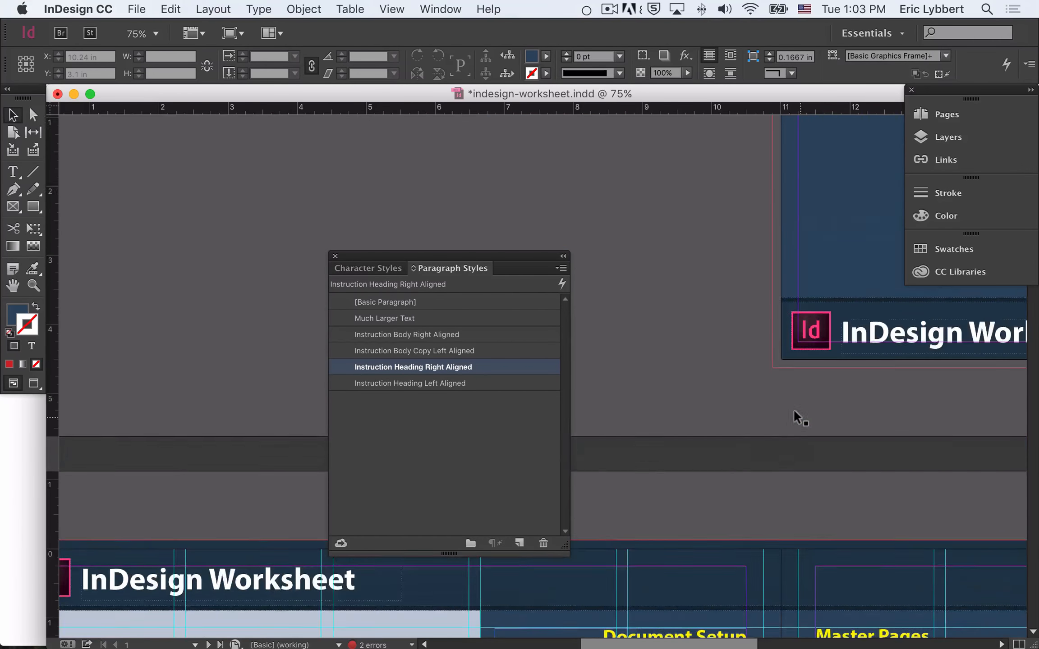
scroll(793, 408, "down", 12)
scroll(794, 412, "down", 20)
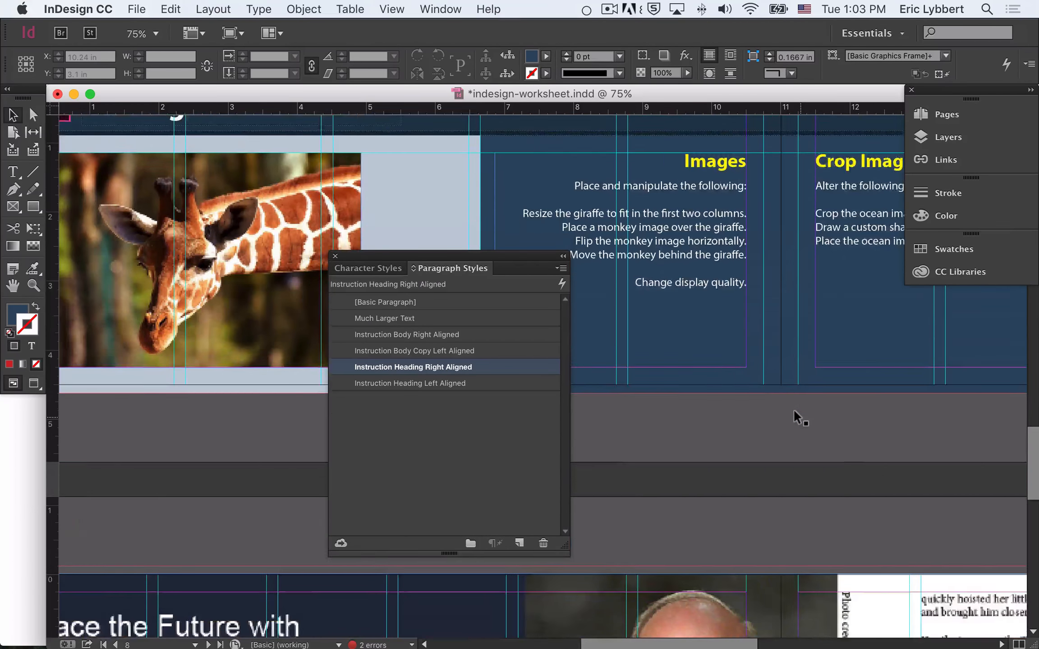
scroll(793, 411, "up", 20)
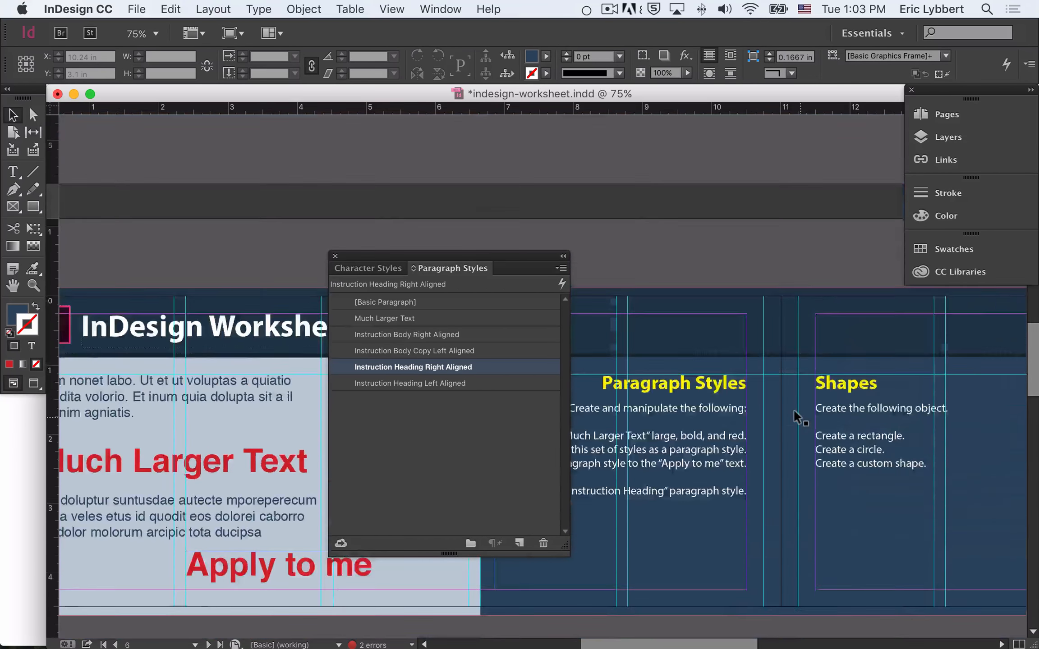
scroll(794, 411, "down", 3)
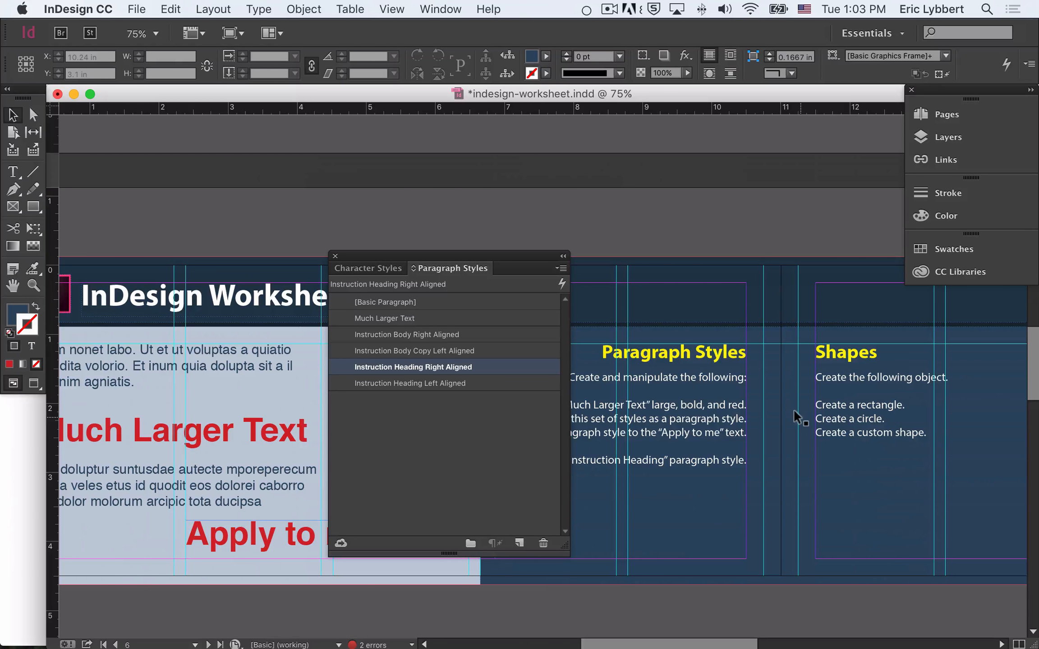
scroll(795, 438, "left", 5)
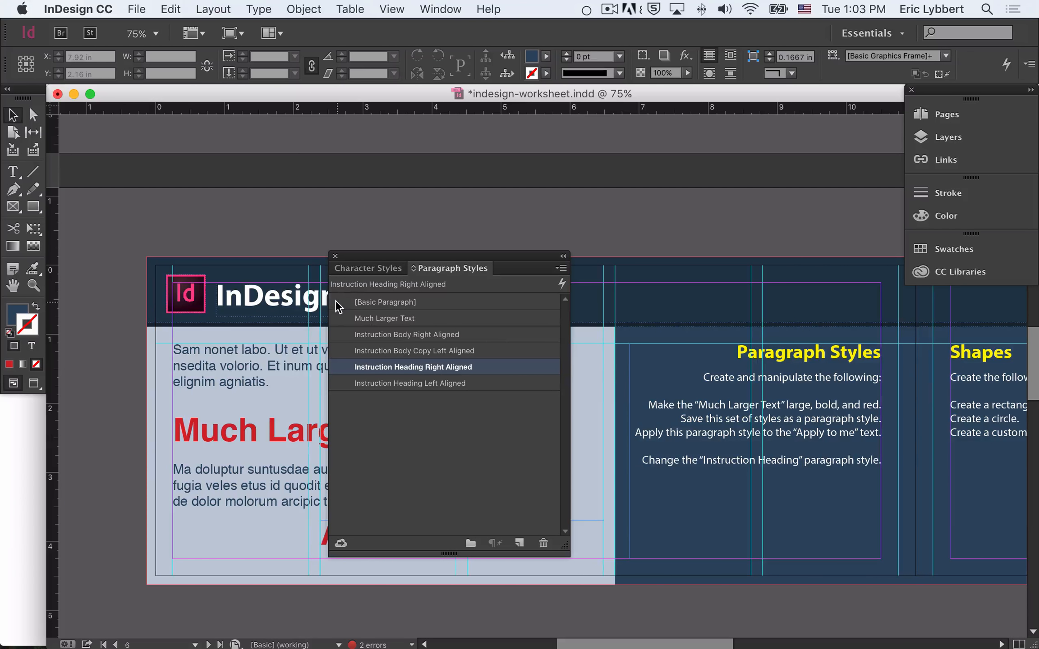